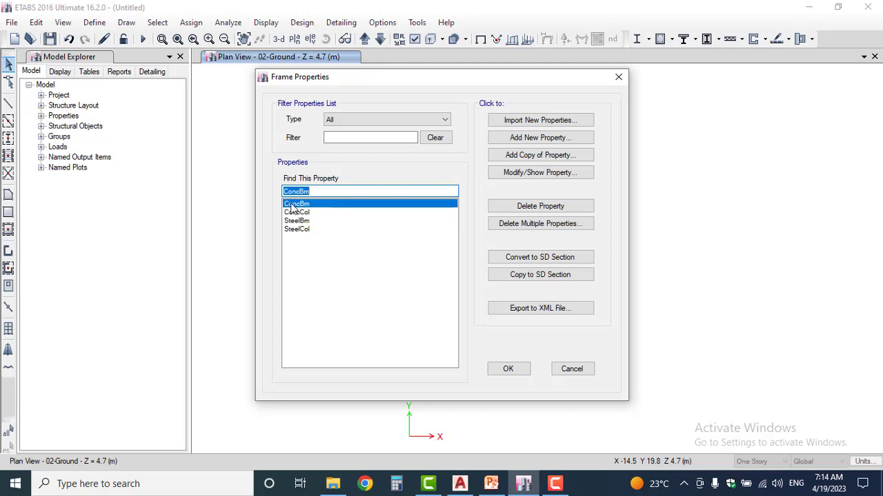
{"action": "left_click", "coordinate": [304, 213]}
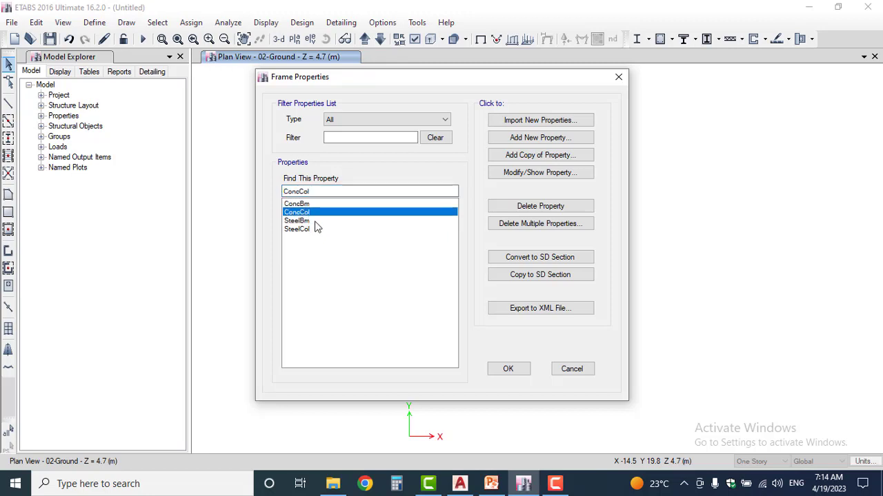
{"action": "left_click", "coordinate": [307, 221]}
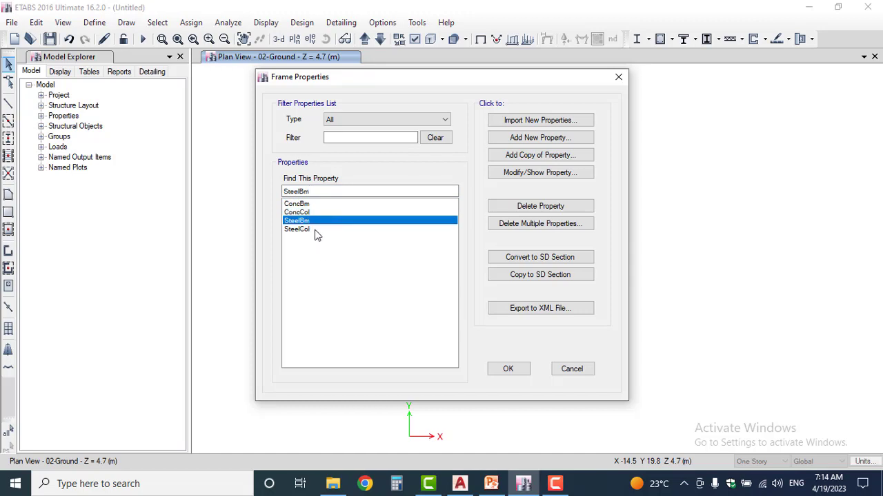
{"action": "left_click", "coordinate": [314, 230]}
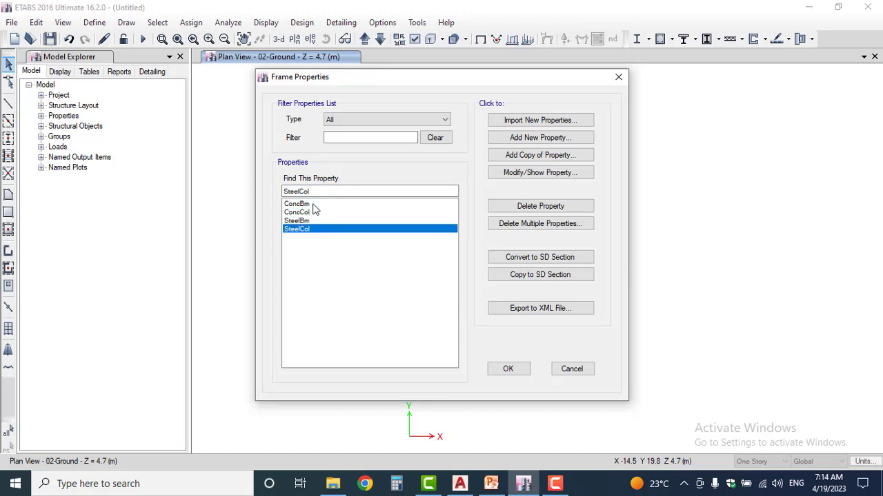
{"action": "left_click", "coordinate": [314, 205]}
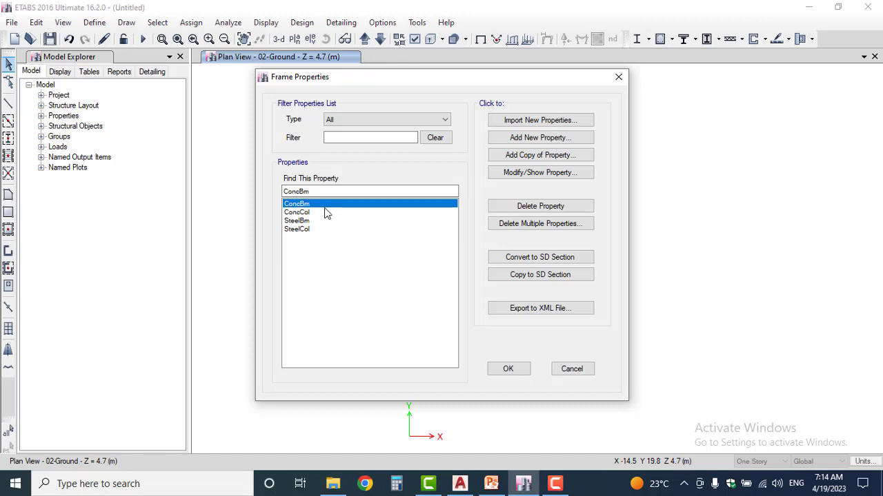
Switch to the AutoCAD structural plan and examine the beam size labels across the floor to find which beam sections are needed
{"action": "left_click", "coordinate": [460, 483]}
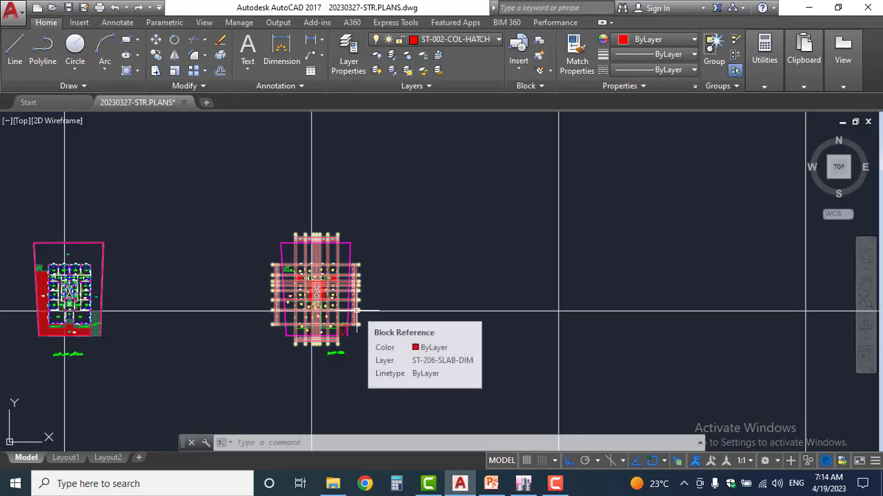
{"action": "scroll", "coordinate": [310, 313], "scroll_direction": "up", "scroll_amount": 10}
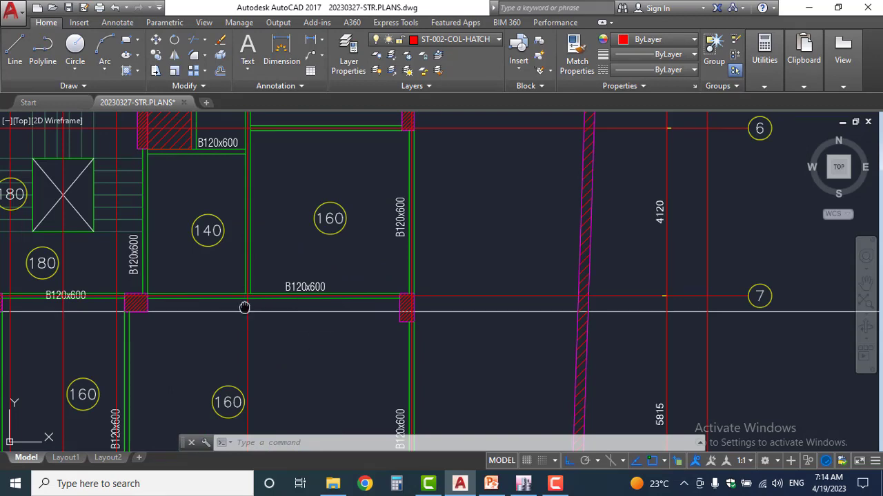
{"action": "middle_click_drag", "start_coordinate": [244, 306], "coordinate": [447, 416]}
{"action": "scroll", "coordinate": [253, 191], "scroll_direction": "up", "scroll_amount": 3}
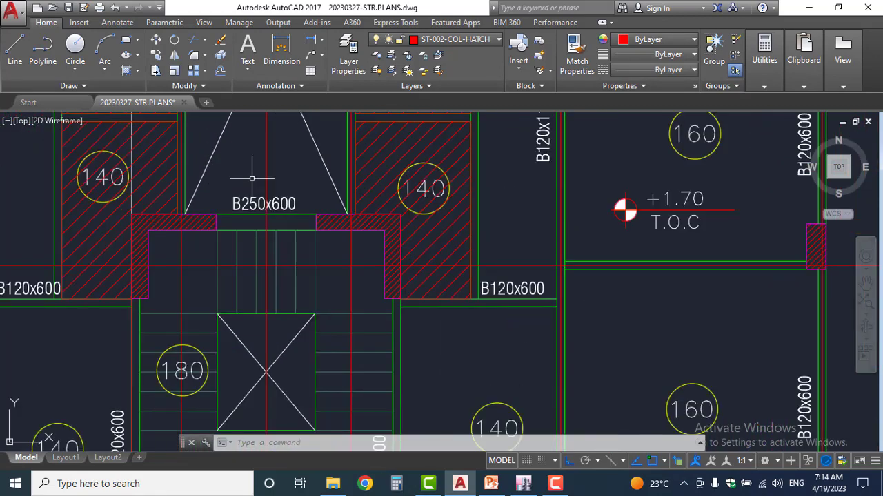
{"action": "scroll", "coordinate": [282, 217], "scroll_direction": "down", "scroll_amount": 3}
{"action": "scroll", "coordinate": [282, 217], "scroll_direction": "down", "scroll_amount": 2}
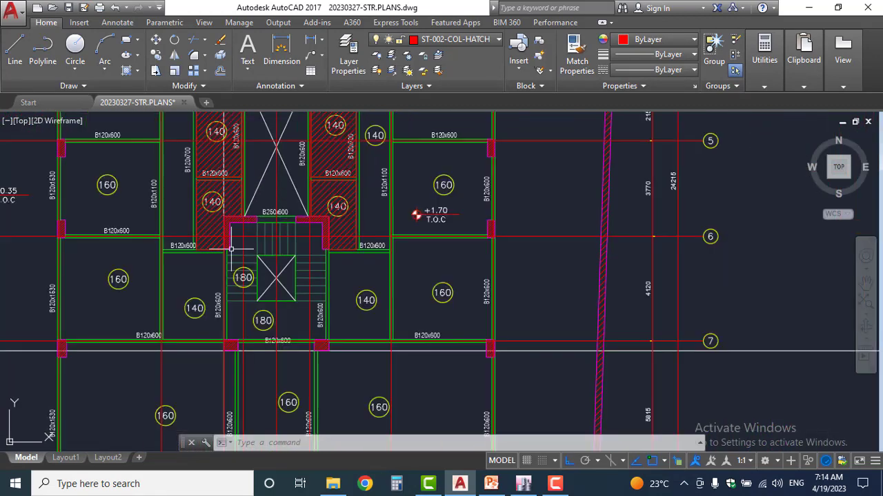
{"action": "middle_click_drag", "start_coordinate": [112, 278], "coordinate": [165, 156]}
{"action": "middle_click_drag", "start_coordinate": [208, 228], "coordinate": [174, 489]}
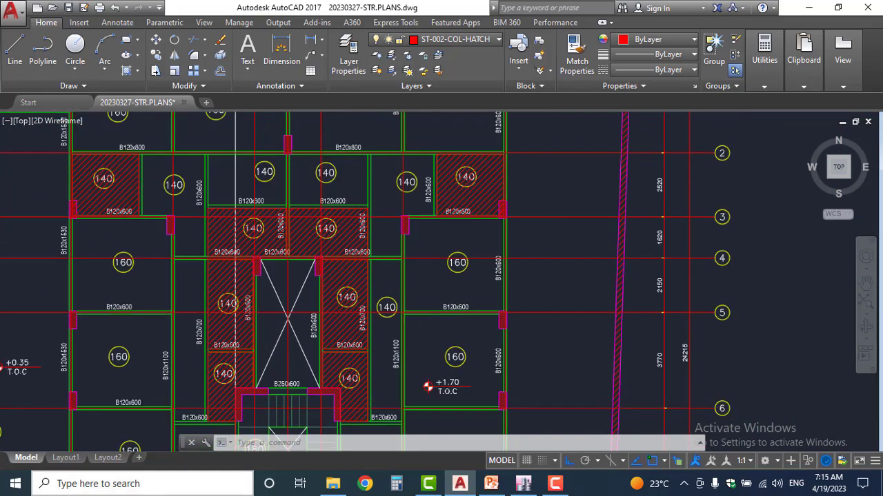
{"action": "scroll", "coordinate": [163, 395], "scroll_direction": "up", "scroll_amount": 4}
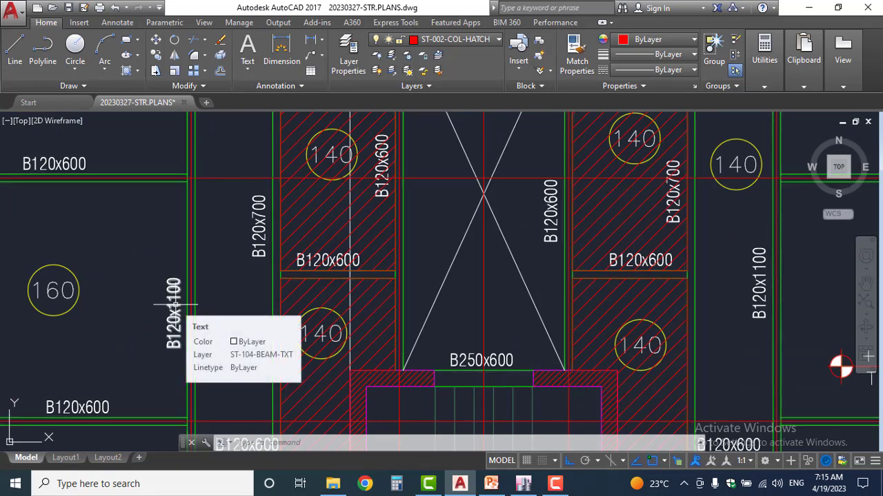
{"action": "scroll", "coordinate": [174, 311], "scroll_direction": "down", "scroll_amount": 5}
{"action": "scroll", "coordinate": [181, 141], "scroll_direction": "up", "scroll_amount": 4}
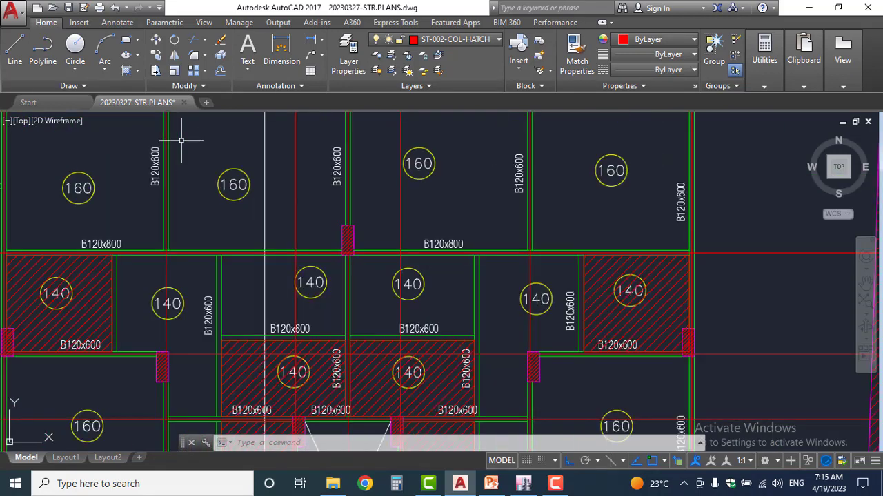
{"action": "middle_click_drag", "start_coordinate": [205, 144], "coordinate": [192, 243]}
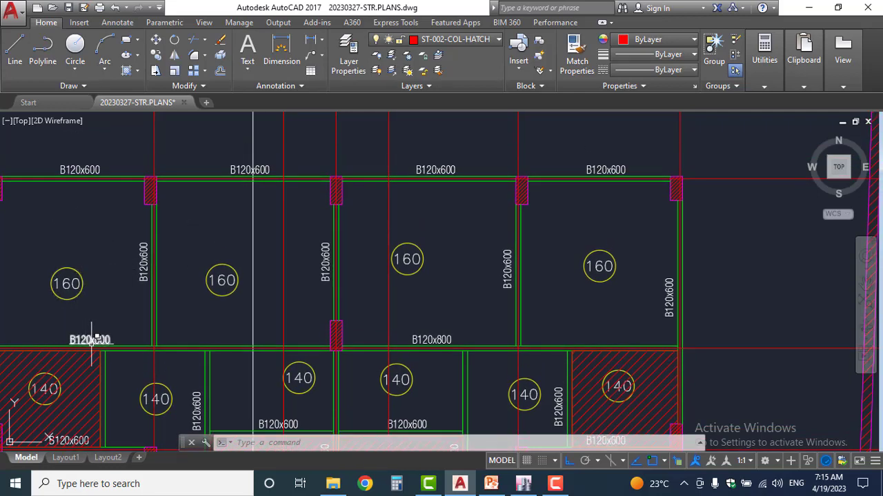
{"action": "middle_click_drag", "start_coordinate": [231, 370], "coordinate": [184, 168]}
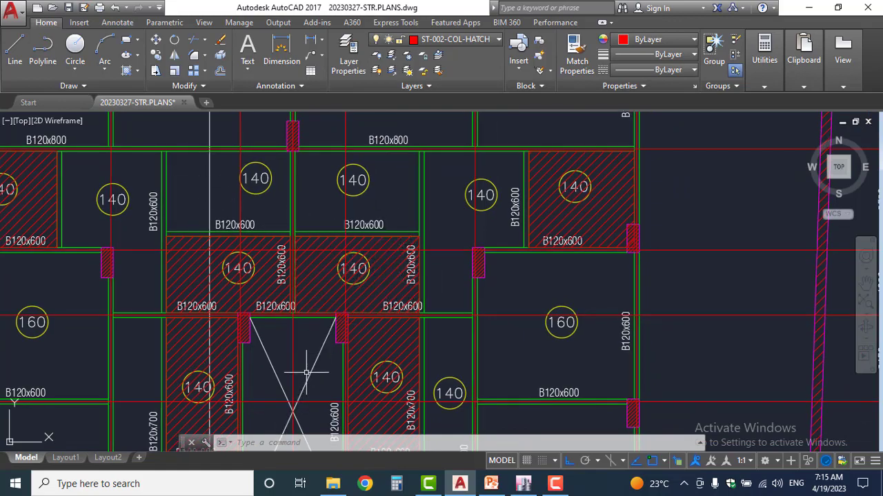
{"action": "middle_click_drag", "start_coordinate": [289, 346], "coordinate": [280, 170]}
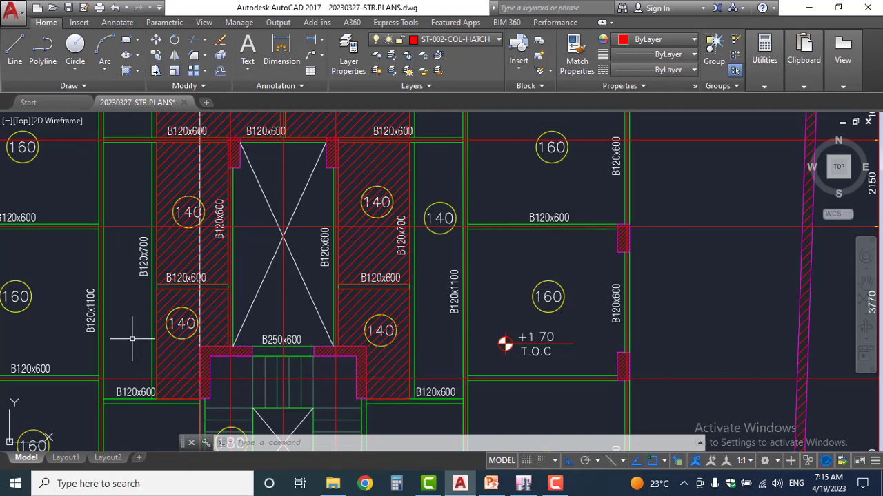
{"action": "middle_click_drag", "start_coordinate": [114, 267], "coordinate": [131, 434]}
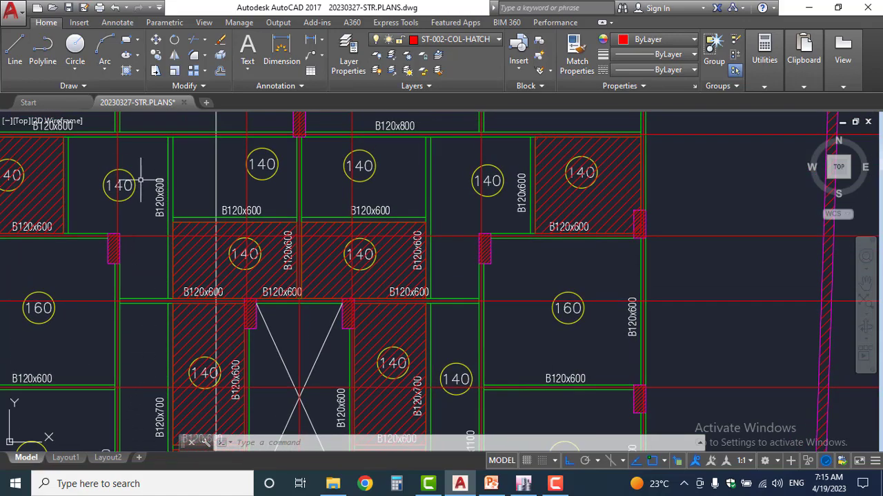
{"action": "middle_click_drag", "start_coordinate": [140, 180], "coordinate": [153, 289]}
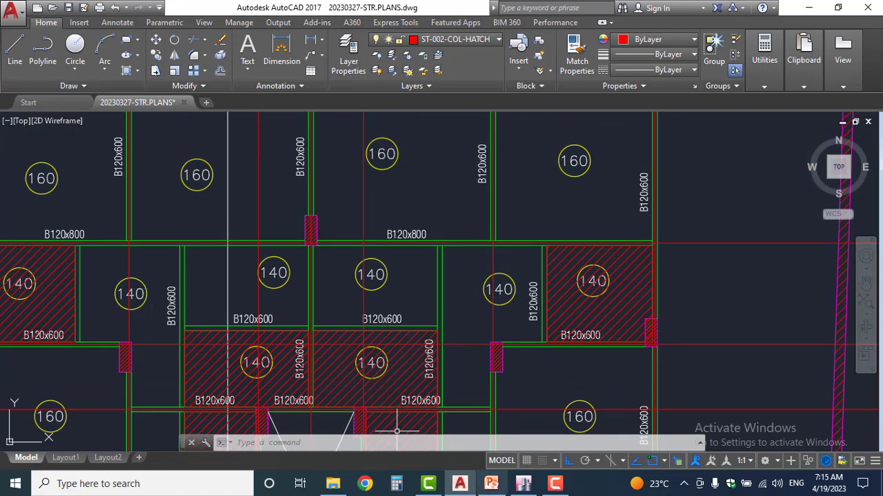
Return to ETABS, open the ConcBm frame section for editing and rename it C30-B-120x600
{"action": "left_click", "coordinate": [523, 483]}
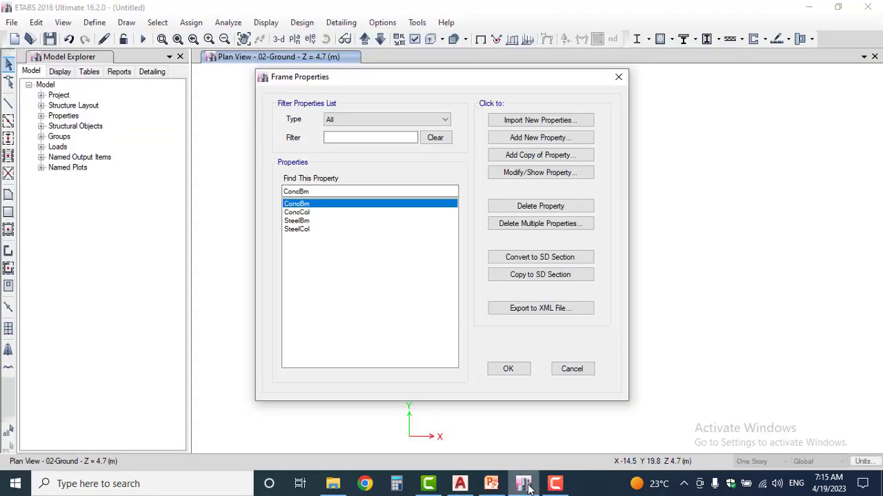
{"action": "double_click", "coordinate": [322, 205]}
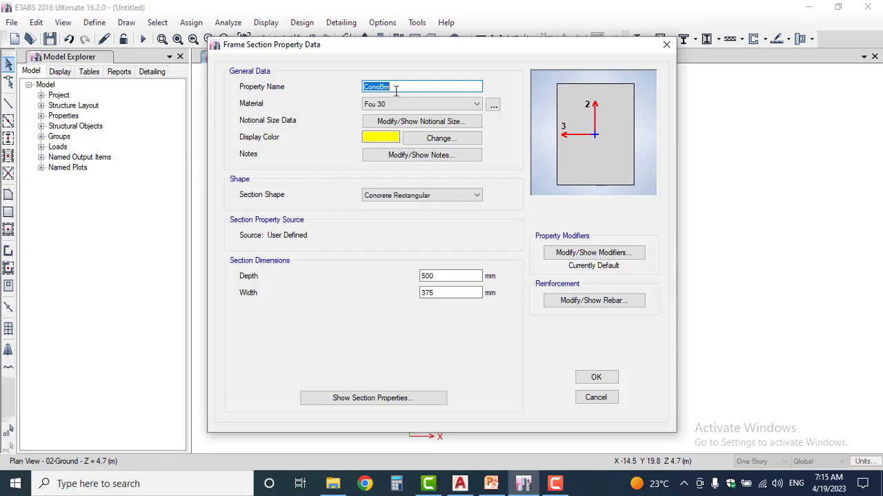
{"action": "type", "text": "C"}
{"action": "type", "text": "30"}
{"action": "type", "text": "-"}
{"action": "type", "text": "B"}
{"action": "type", "text": "-"}
{"action": "type", "text": "12"}
{"action": "type", "text": "8"}
{"action": "type", "text": "x"}
{"action": "type", "text": "600"}
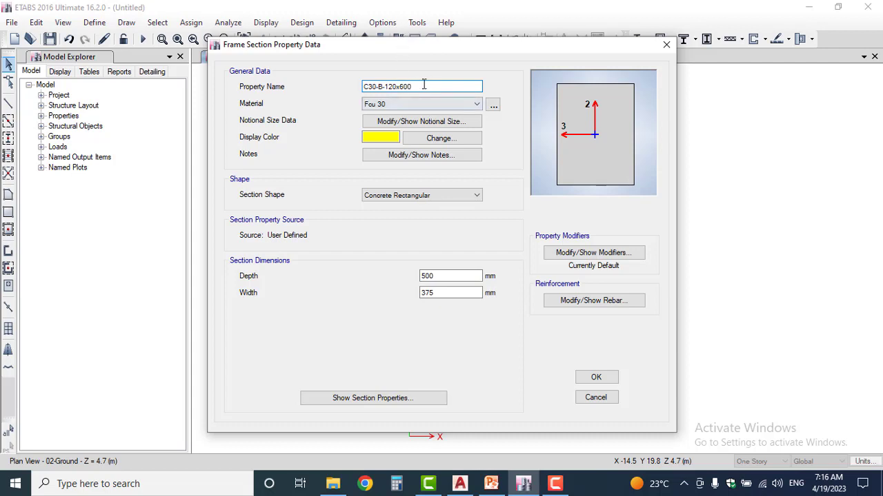
{"action": "left_click_drag", "start_coordinate": [377, 87], "coordinate": [362, 87]}
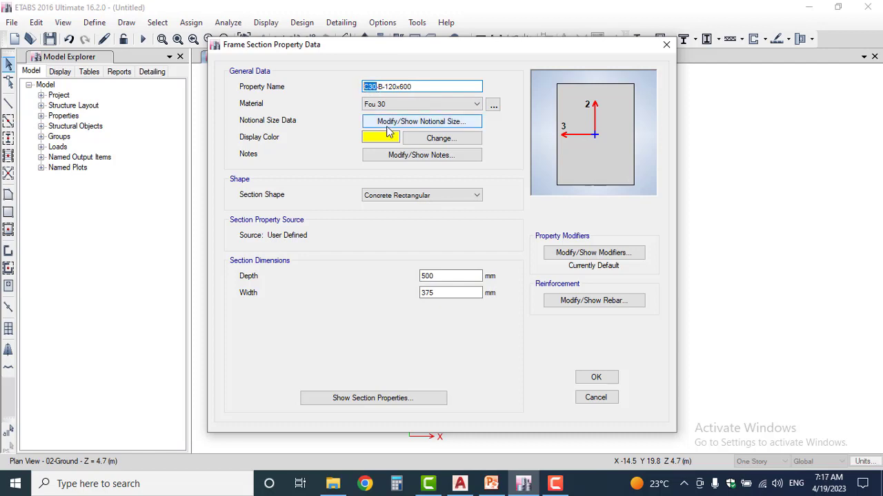
{"action": "left_click", "coordinate": [380, 87]}
{"action": "double_click", "coordinate": [381, 87]}
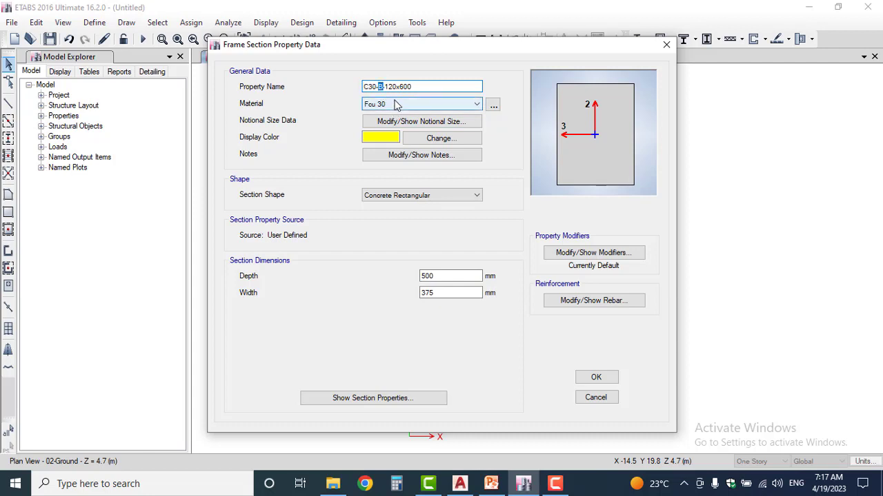
{"action": "left_click_drag", "start_coordinate": [420, 87], "coordinate": [384, 87]}
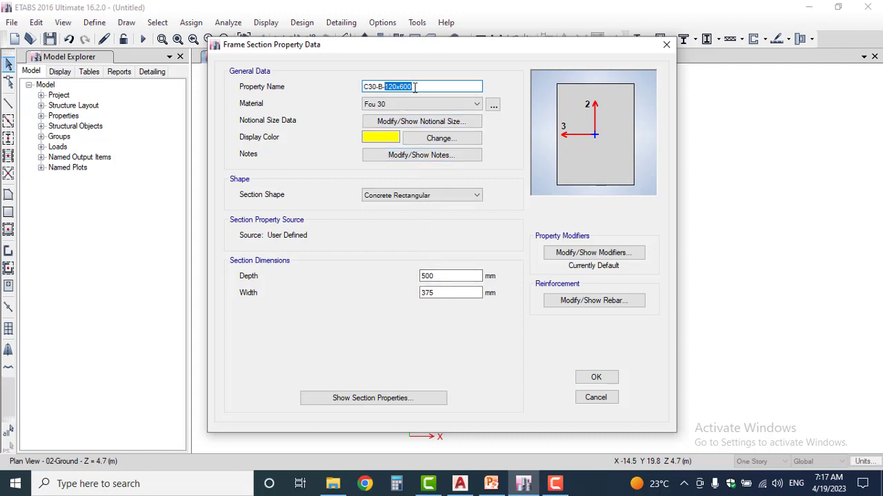
Set the beam section's depth to 600 mm and its width to 120 mm
{"action": "left_click", "coordinate": [445, 277]}
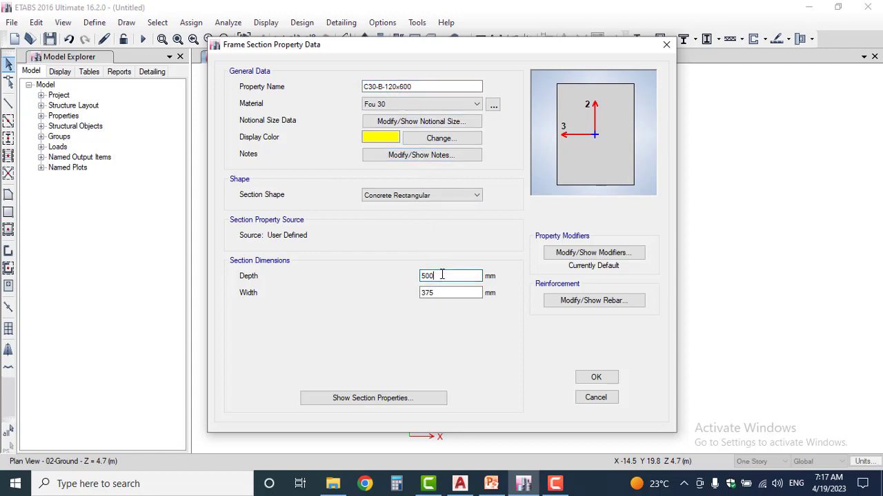
{"action": "left_click", "coordinate": [424, 276]}
{"action": "key", "text": "BackSpace"}
{"action": "type", "text": "6"}
{"action": "double_click", "coordinate": [433, 293]}
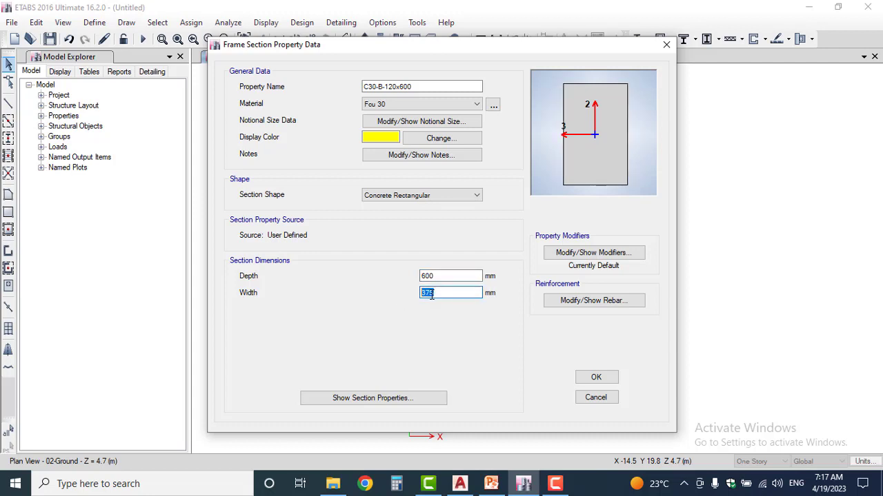
{"action": "type", "text": "120"}
{"action": "left_click", "coordinate": [460, 276]}
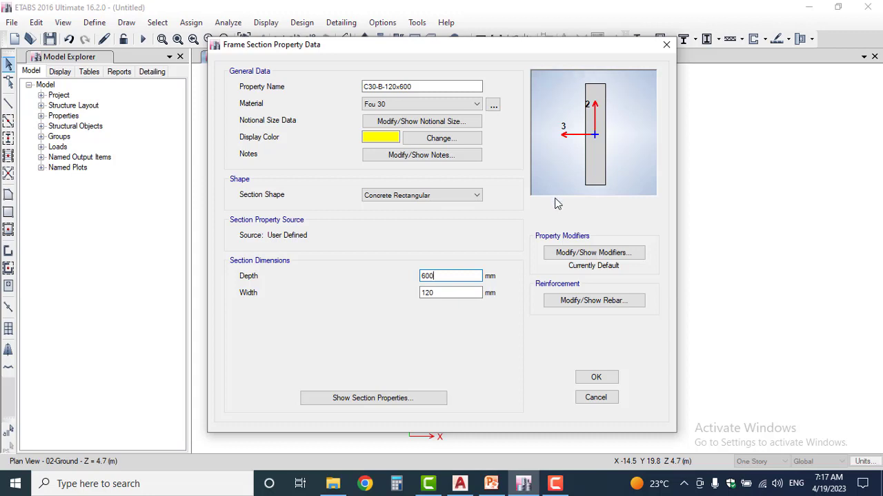
Set the section's torsional constant modifier to 0.28 and both moment of inertia modifiers to 0.35, and save the section
{"action": "left_click", "coordinate": [580, 253]}
{"action": "left_click", "coordinate": [478, 195]}
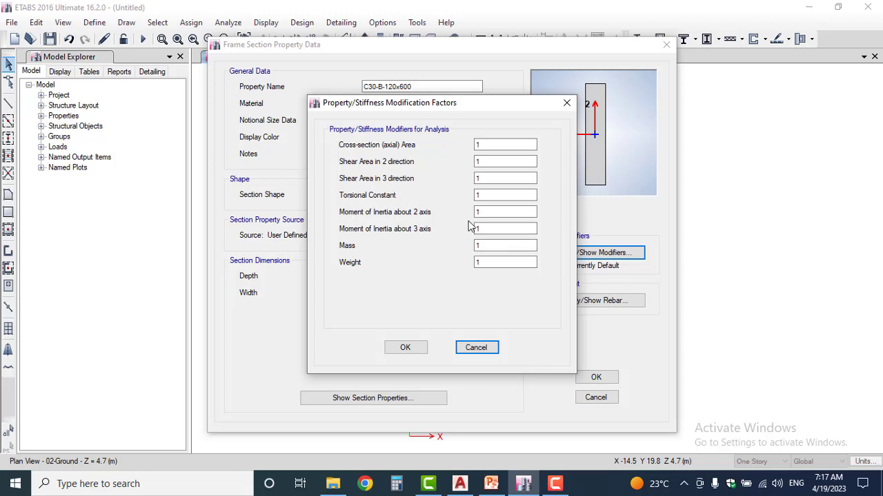
{"action": "left_click_drag", "start_coordinate": [485, 197], "coordinate": [467, 199]}
{"action": "type", "text": "0.28"}
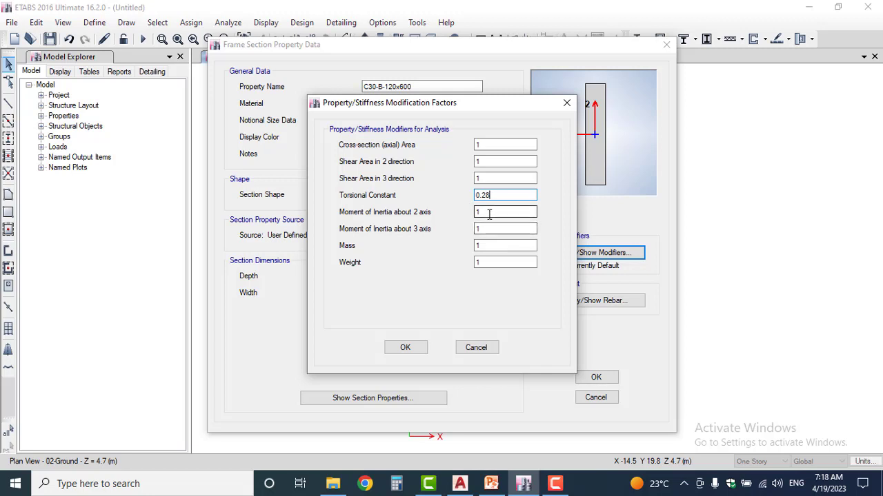
{"action": "key", "text": "Tab"}
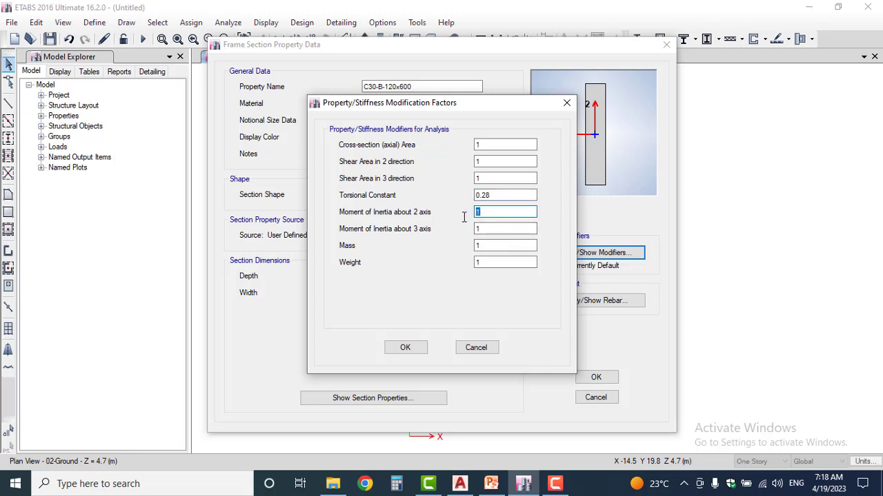
{"action": "type", "text": "0.35"}
{"action": "key", "text": "Tab"}
{"action": "type", "text": "0.35"}
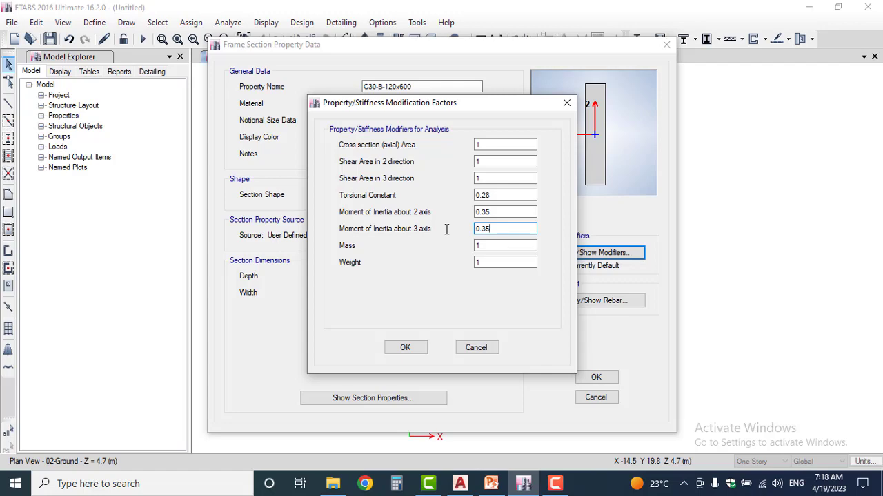
{"action": "left_click", "coordinate": [405, 347]}
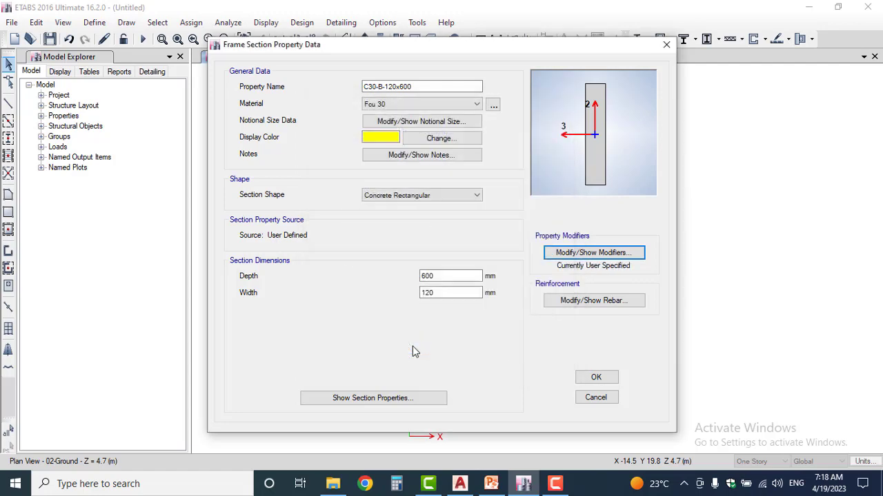
{"action": "left_click", "coordinate": [595, 377]}
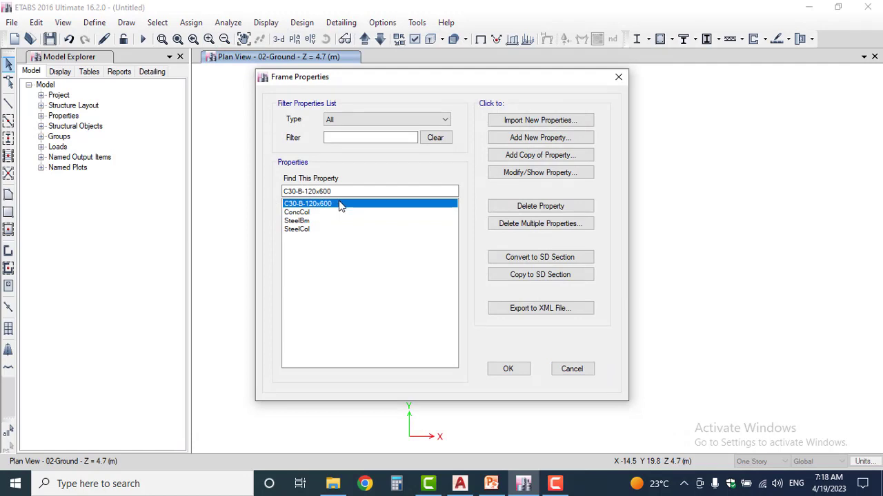
Add a copy of the C30-B-120x600 section and name it C30-B-250x600
{"action": "left_click", "coordinate": [545, 157]}
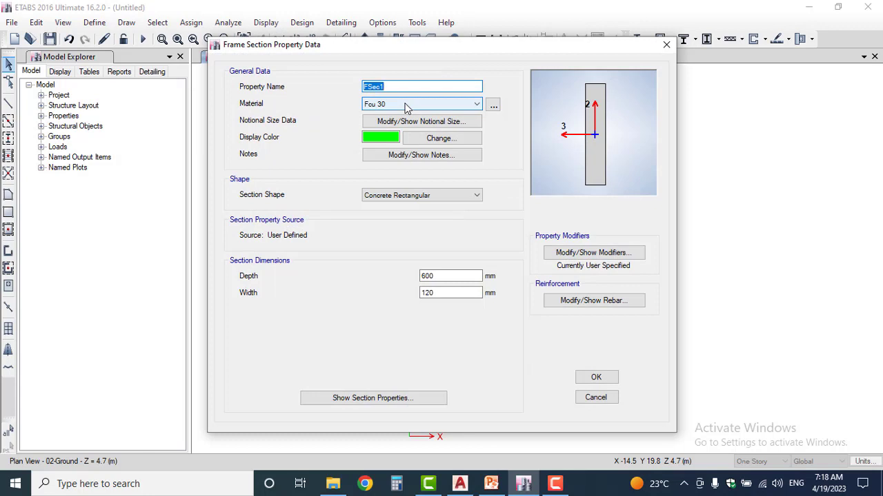
{"action": "type", "text": "C30"}
{"action": "type", "text": "-B"}
{"action": "type", "text": "-"}
{"action": "type", "text": "250"}
{"action": "type", "text": "x6x0"}
{"action": "key", "text": "BackSpace"}
{"action": "key", "text": "BackSpace"}
{"action": "type", "text": "00"}
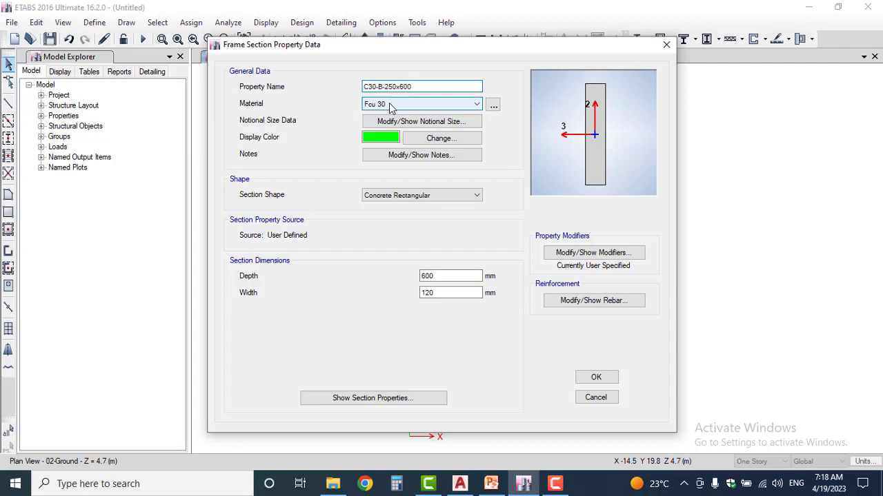
Set the C30-B-250x600 section's width to 250 mm and review its stiffness modifiers
{"action": "double_click", "coordinate": [449, 293]}
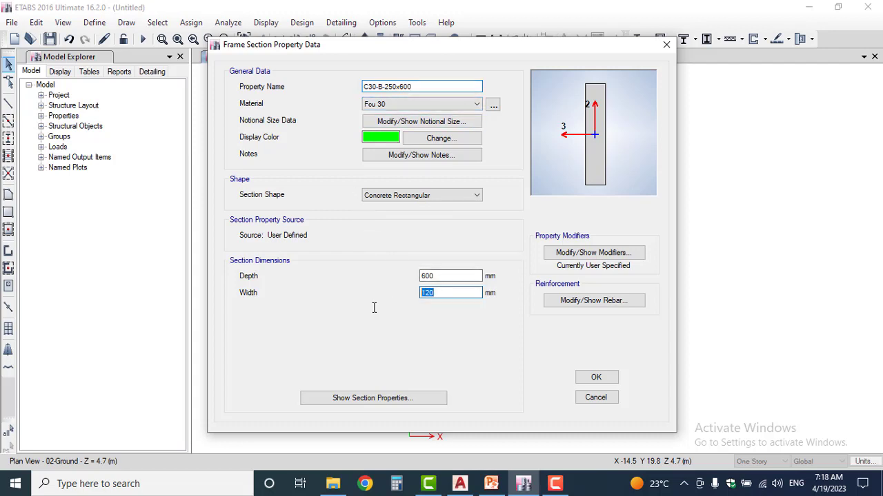
{"action": "type", "text": "250"}
{"action": "left_click", "coordinate": [586, 254]}
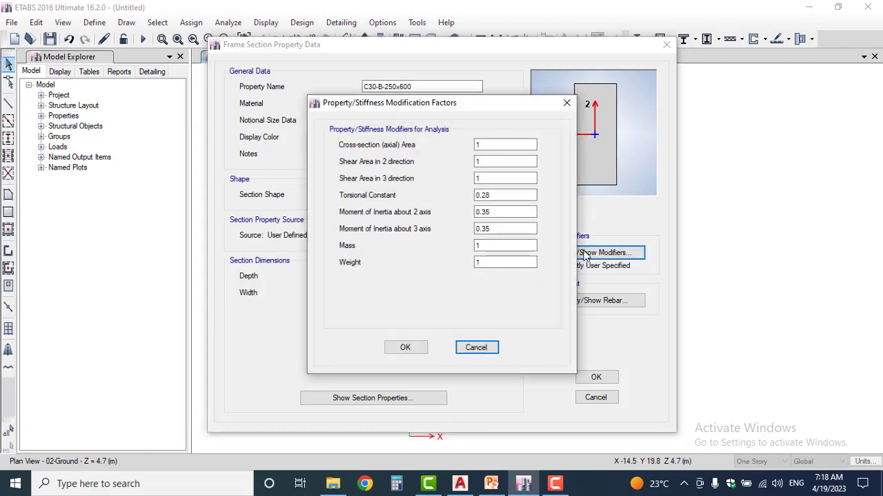
{"action": "left_click", "coordinate": [407, 346]}
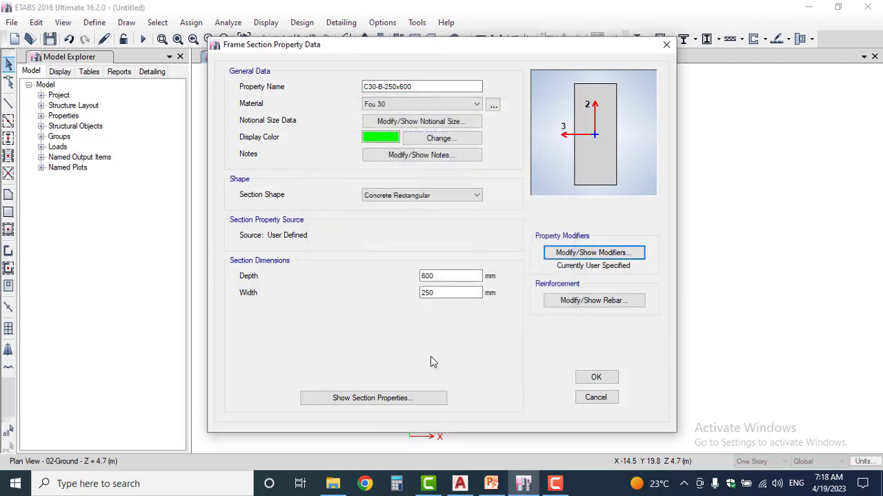
Copy the section's property name for reuse and save the C30-B-250x600 section
{"action": "left_click", "coordinate": [379, 88]}
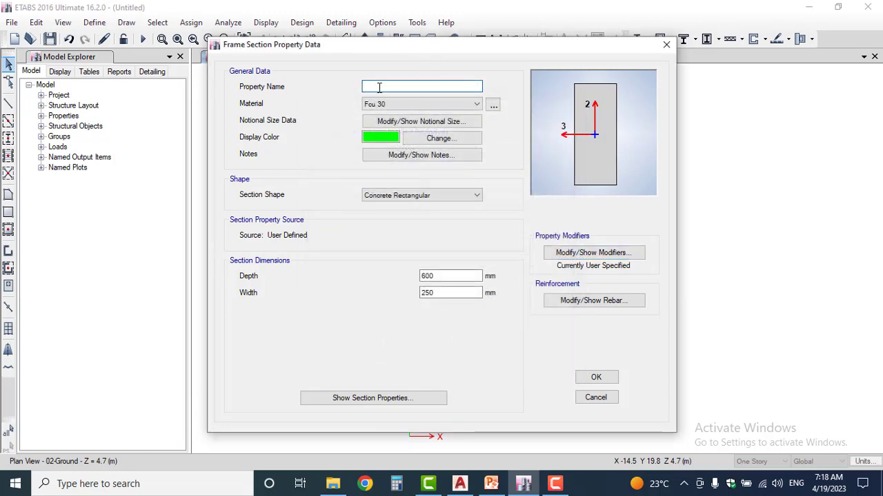
{"action": "double_click", "coordinate": [379, 88]}
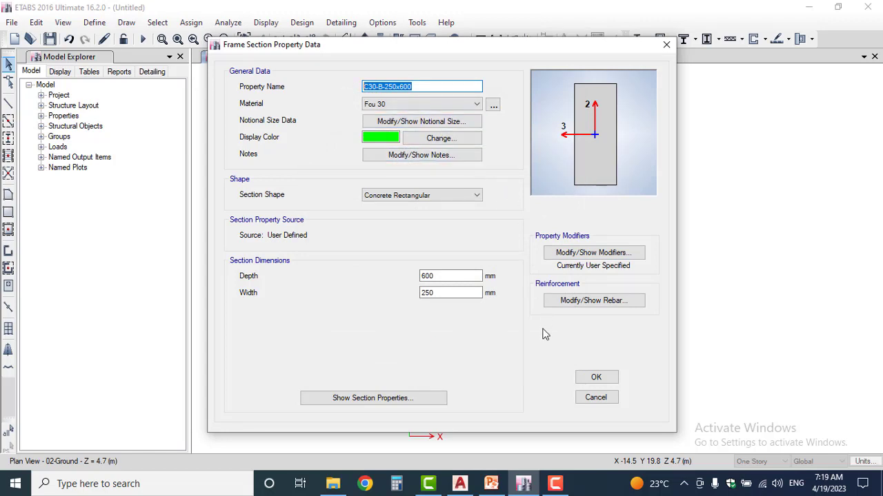
{"action": "left_click", "coordinate": [595, 376]}
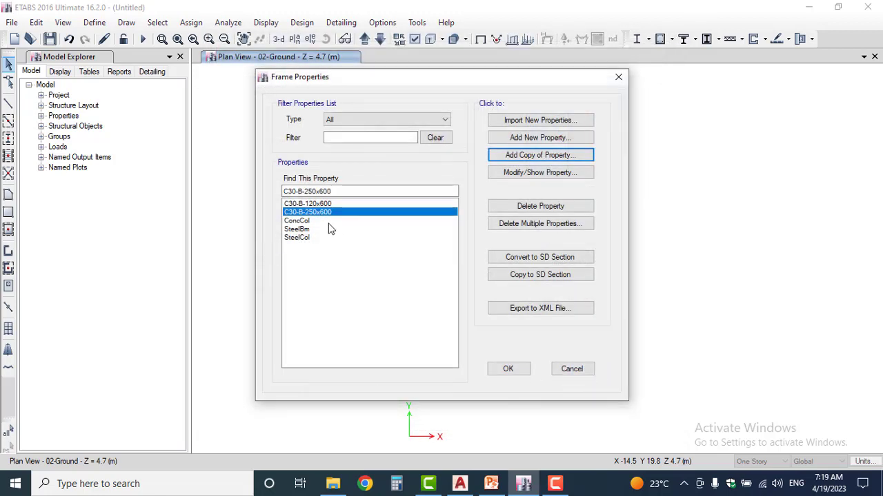
Add a copy of the C30-B-250x600 section and name it C30-B-120x800, reusing the copied name
{"action": "left_click", "coordinate": [576, 156]}
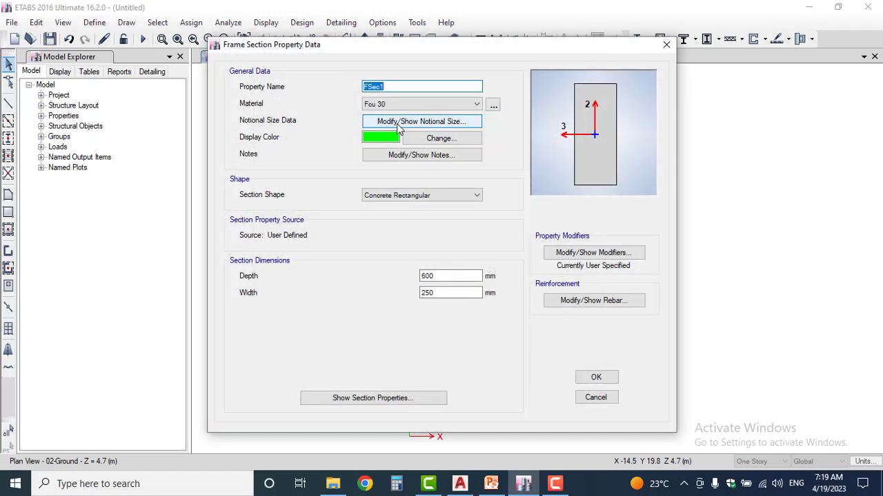
{"action": "key", "text": "ctrl+v"}
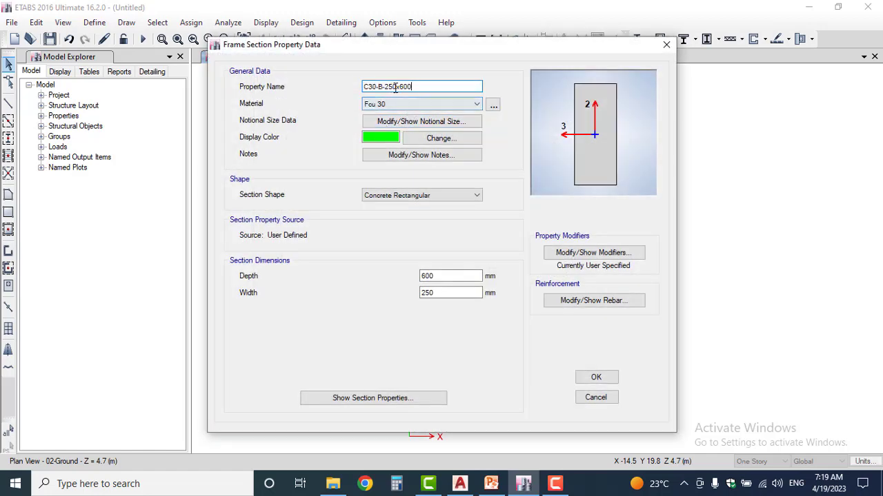
{"action": "left_click_drag", "start_coordinate": [398, 87], "coordinate": [384, 87]}
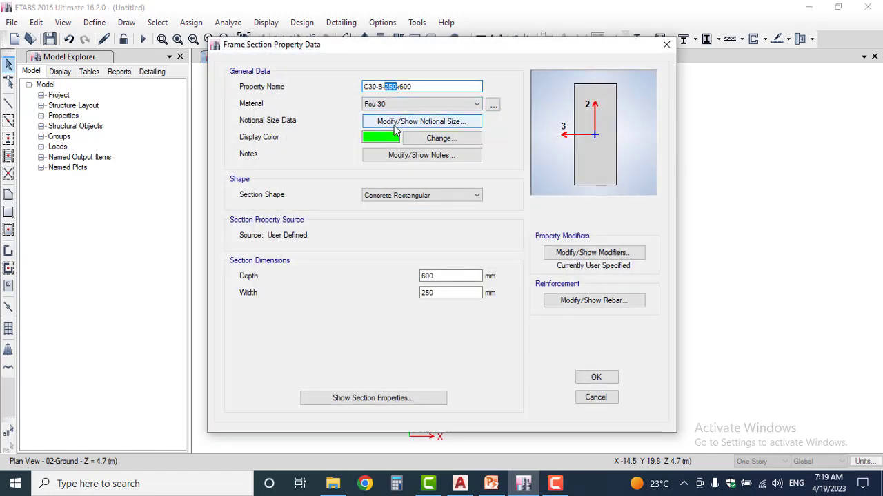
{"action": "type", "text": "120x"}
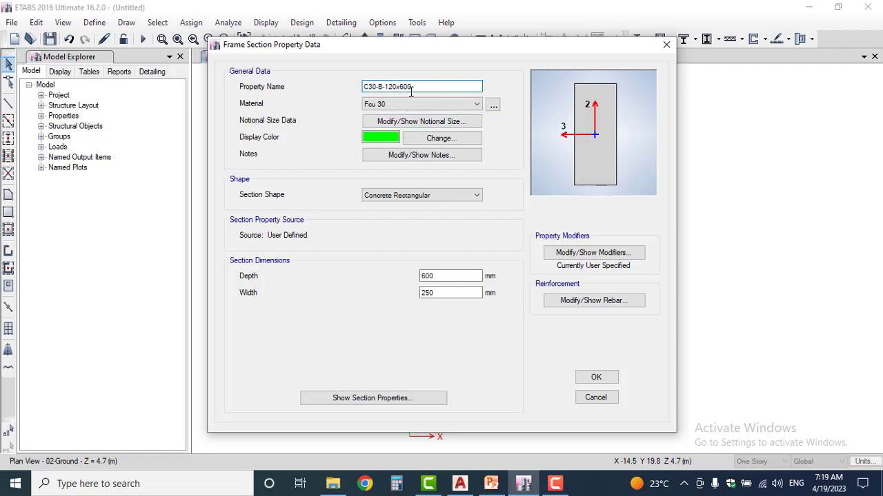
{"action": "type", "text": "8"}
Set the new beam section's width to 120 mm and its depth to 800 mm, and save it
{"action": "left_click_drag", "start_coordinate": [444, 293], "coordinate": [407, 301]}
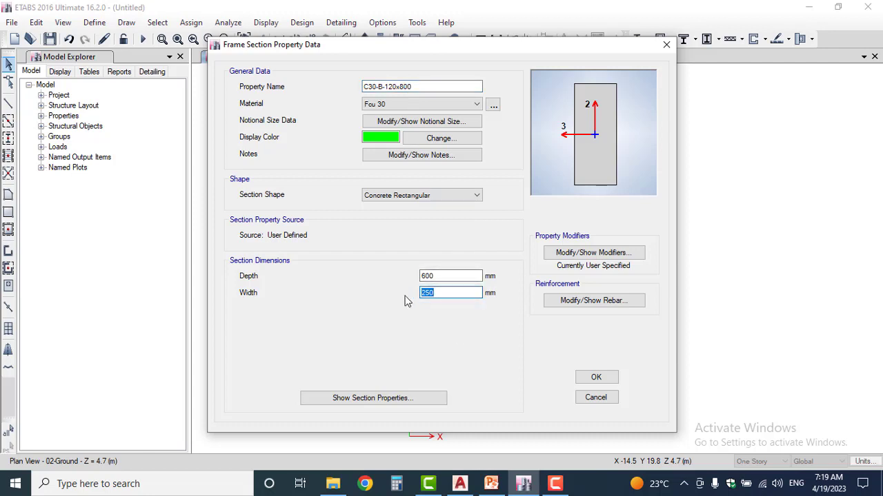
{"action": "type", "text": "120"}
{"action": "left_click_drag", "start_coordinate": [408, 277], "coordinate": [435, 276]}
{"action": "type", "text": "800"}
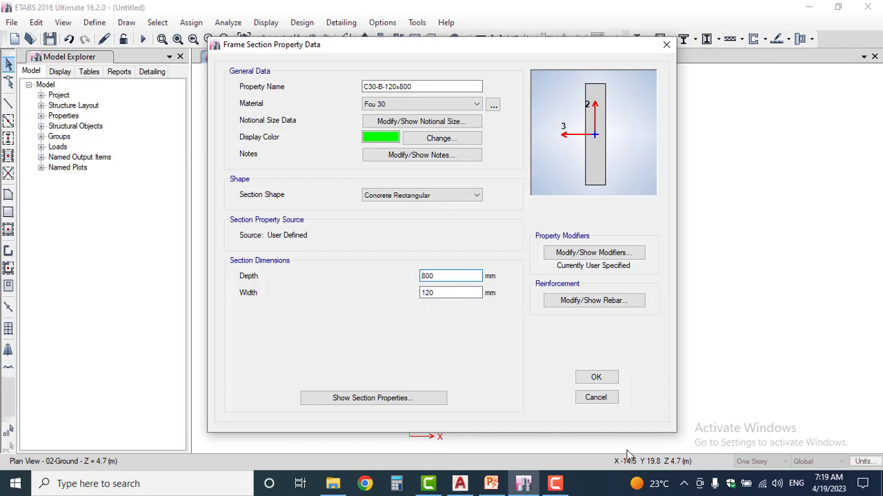
{"action": "left_click", "coordinate": [596, 378]}
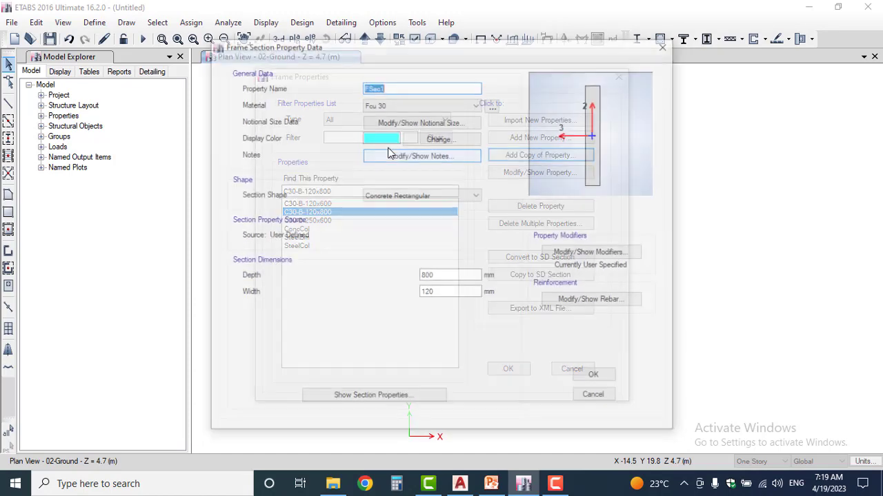
Name a further copy, based on the C30-B-120x800 section, C30-B-120x1100
{"action": "key", "text": "ctrl+v"}
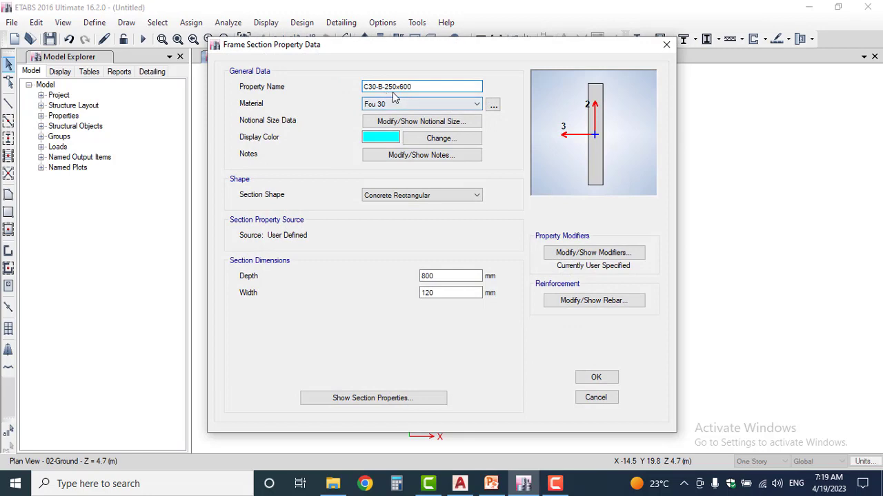
{"action": "left_click_drag", "start_coordinate": [397, 87], "coordinate": [385, 87]}
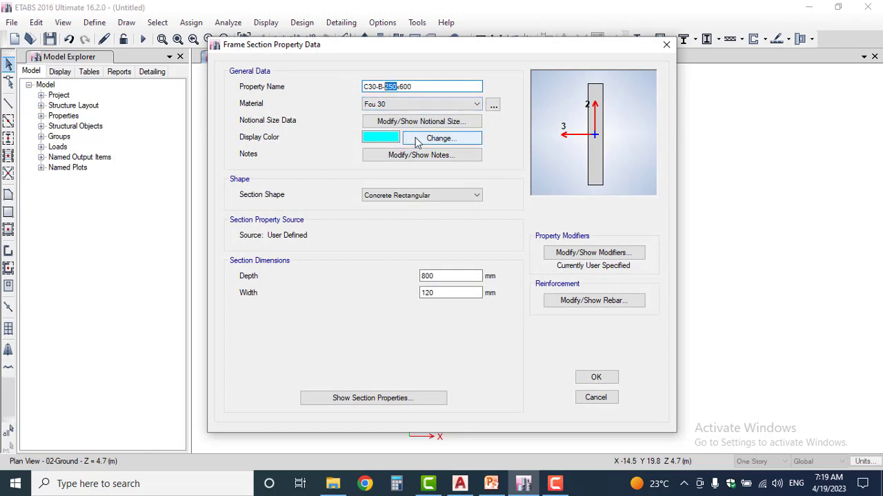
{"action": "type", "text": "120"}
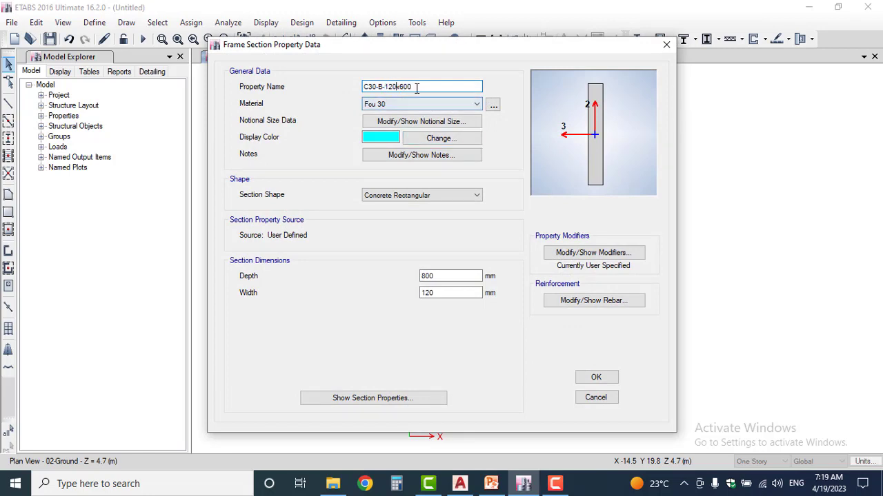
{"action": "left_click_drag", "start_coordinate": [412, 85], "coordinate": [402, 84]}
{"action": "type", "text": "1100"}
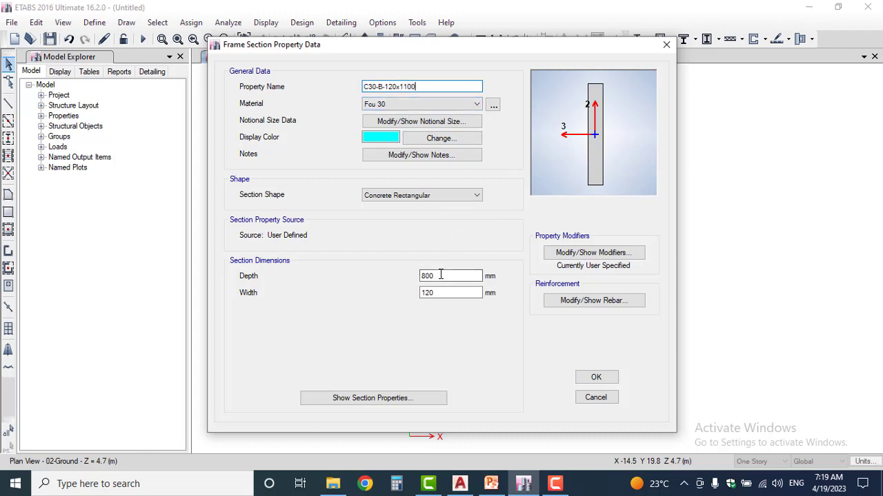
Set this beam section's depth to 1100 mm and save the section
{"action": "left_click_drag", "start_coordinate": [441, 278], "coordinate": [400, 274]}
{"action": "type", "text": "1100"}
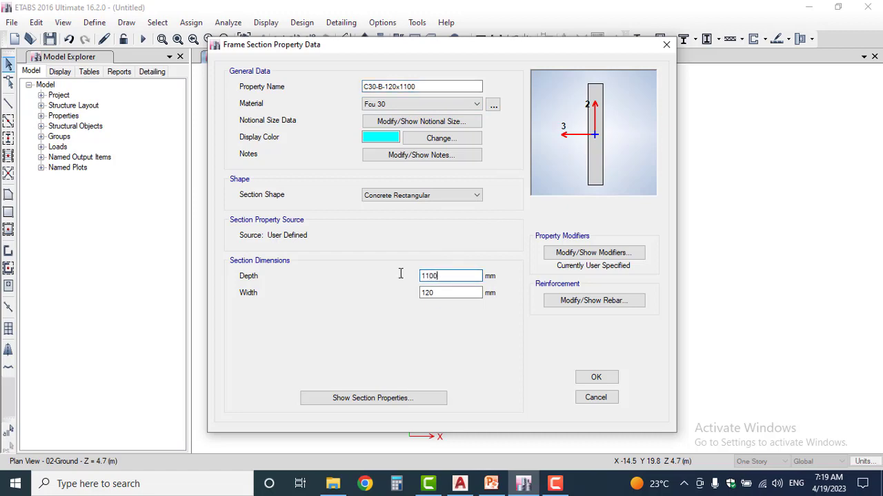
{"action": "left_click", "coordinate": [609, 380]}
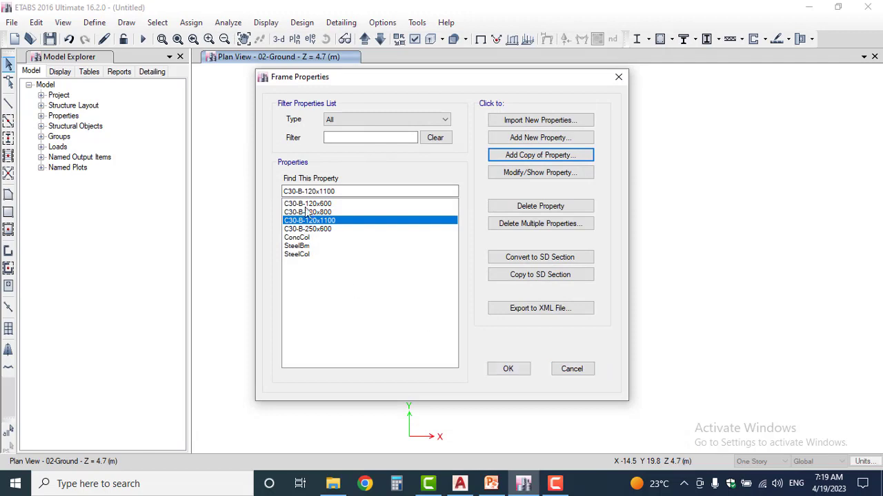
Switch to the AutoCAD structural plan and check its beam size labels against the sections defined so far
{"action": "mouse_move", "coordinate": [325, 204]}
{"action": "left_mouse_down"}
{"action": "mouse_move", "coordinate": [332, 229]}
{"action": "mouse_move", "coordinate": [331, 205]}
{"action": "left_mouse_up"}
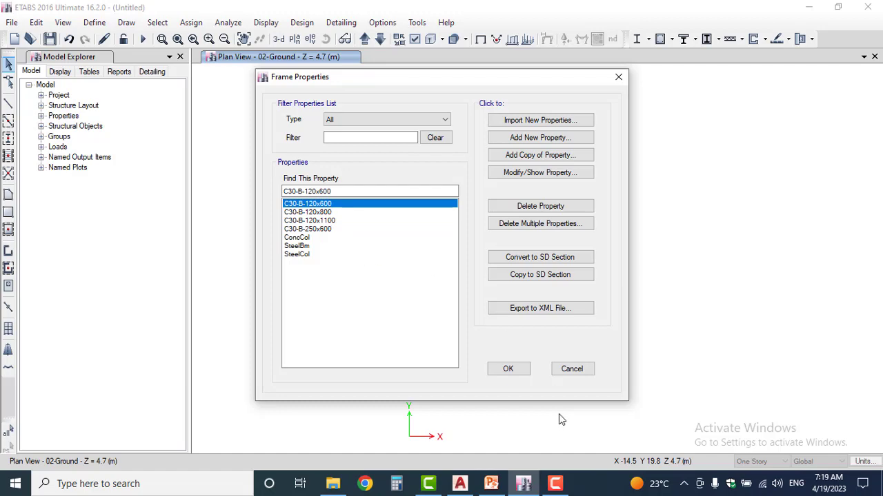
{"action": "left_click", "coordinate": [459, 483]}
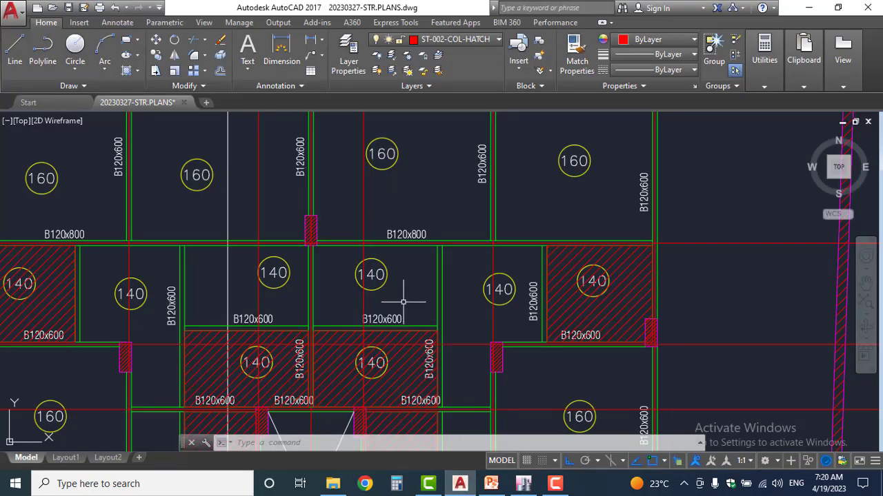
{"action": "scroll", "coordinate": [400, 296], "scroll_direction": "down", "scroll_amount": 2}
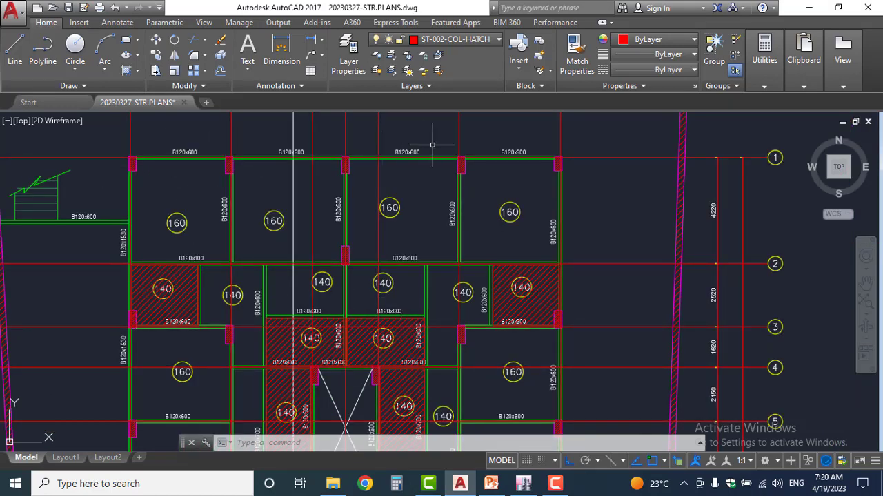
{"action": "middle_click_drag", "start_coordinate": [262, 307], "coordinate": [270, 148]}
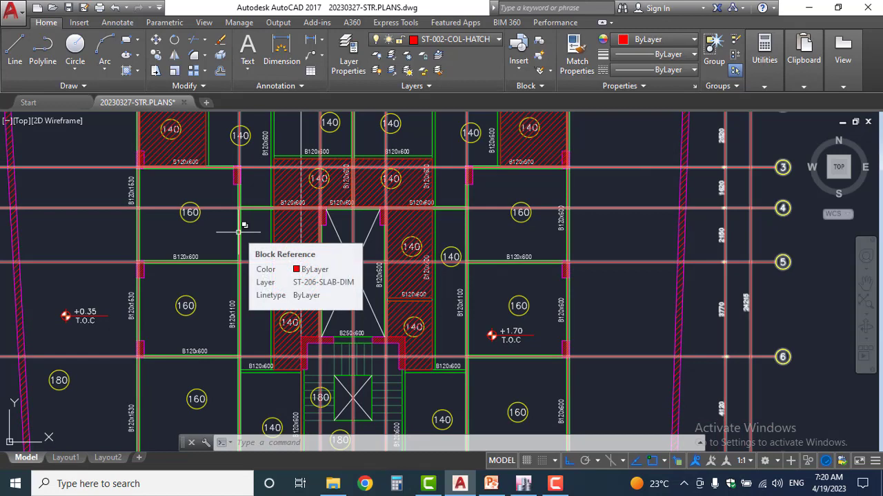
Return to ETABS, rename the ConcCol frame section as COL and open its stiffness modifiers
{"action": "left_click", "coordinate": [524, 483]}
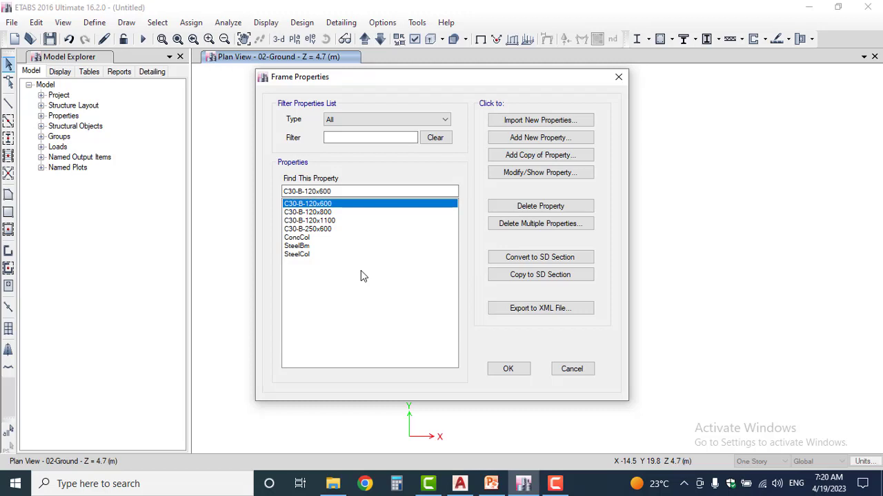
{"action": "left_click", "coordinate": [304, 237]}
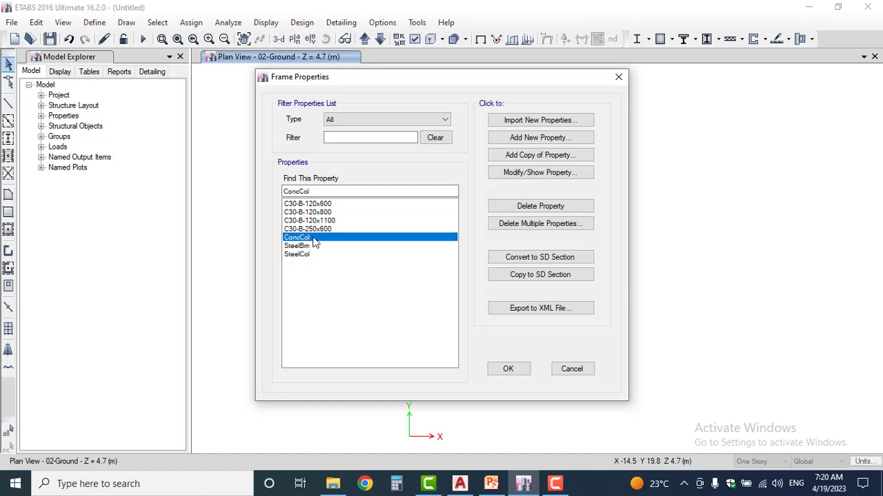
{"action": "double_click", "coordinate": [311, 239]}
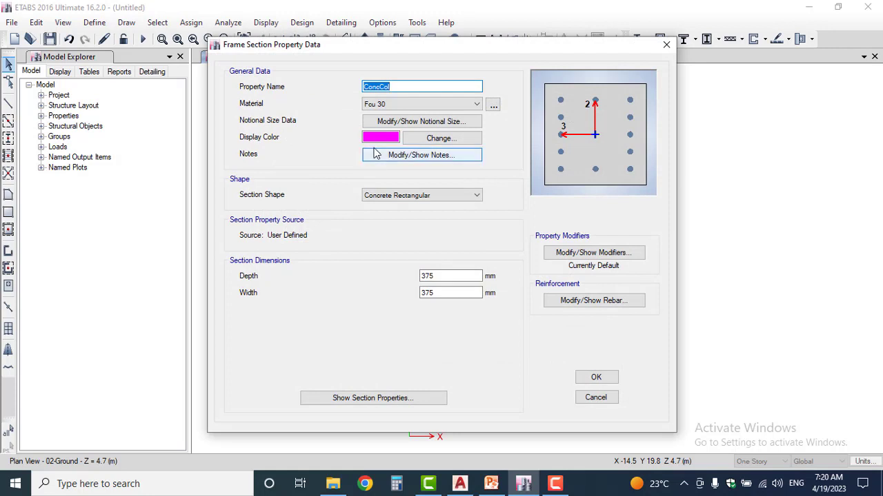
{"action": "type", "text": "COL"}
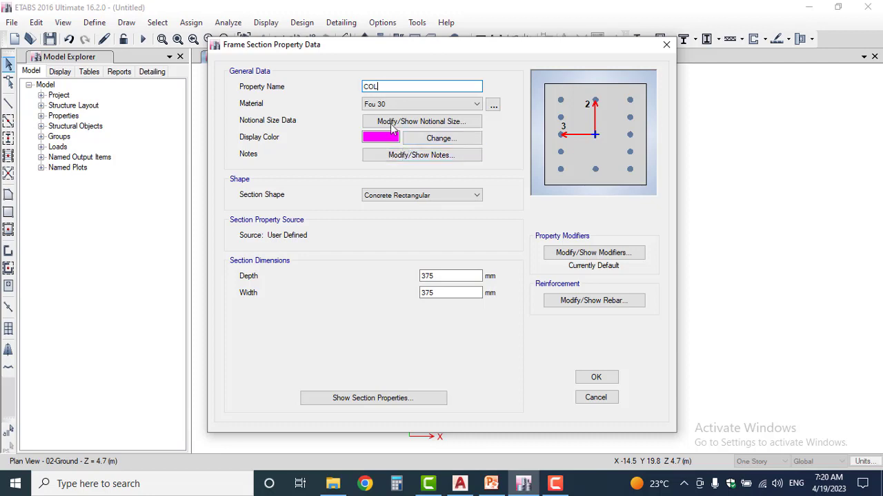
{"action": "left_click", "coordinate": [452, 108]}
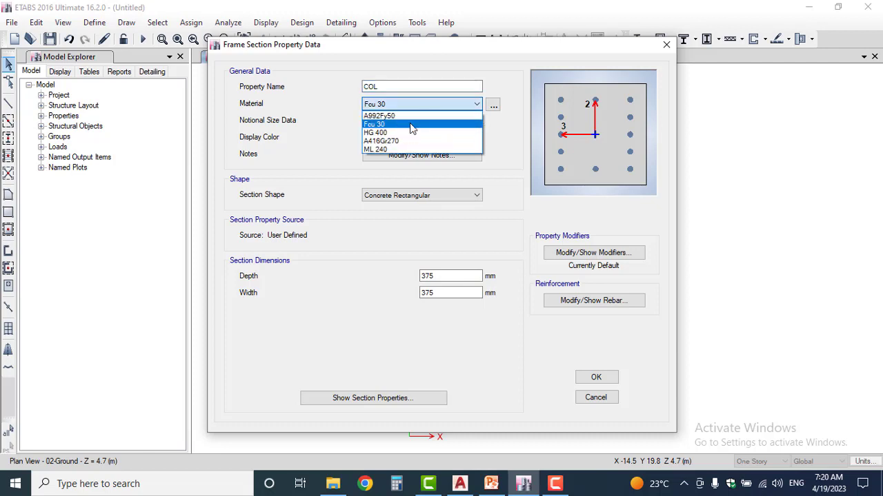
{"action": "left_click", "coordinate": [409, 102]}
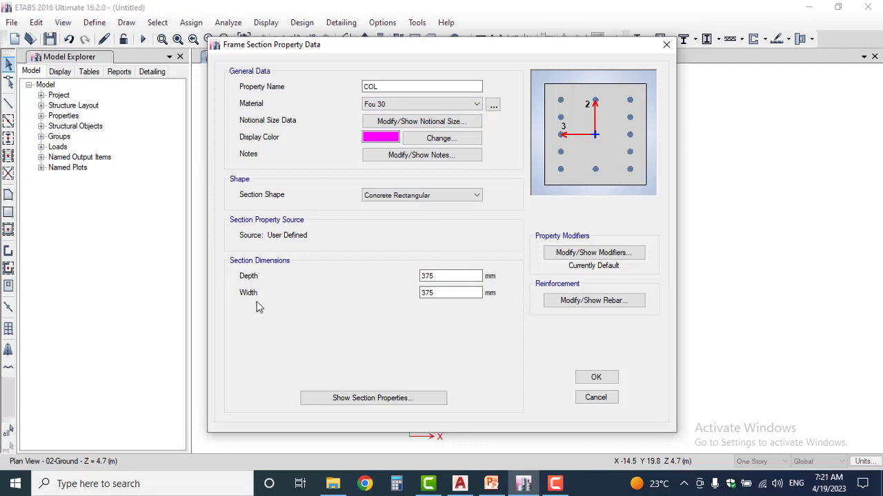
{"action": "left_click", "coordinate": [585, 253]}
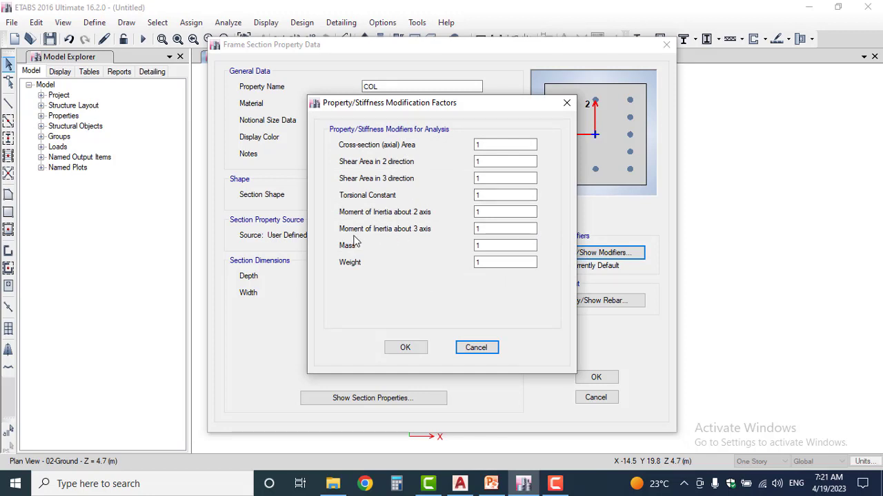
Try 0.001 as the column section's torsional constant modifier and set it back to 1
{"action": "double_click", "coordinate": [486, 195]}
{"action": "type", "text": "0.001"}
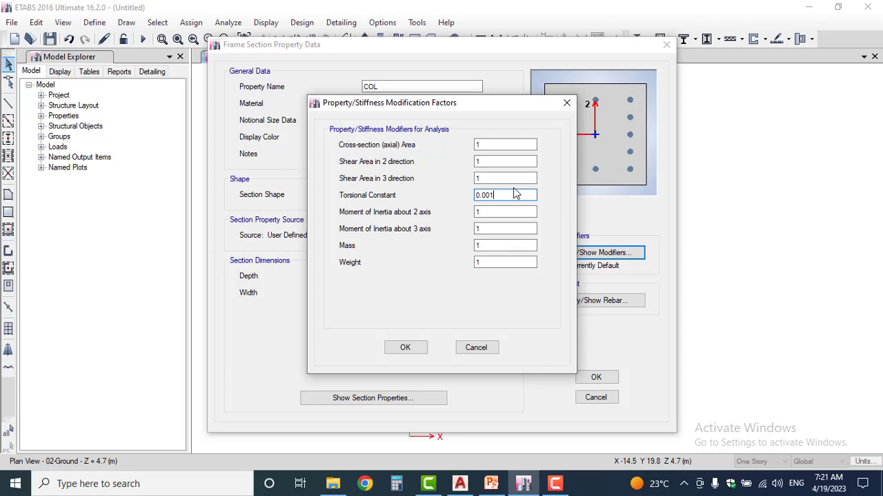
{"action": "left_click_drag", "start_coordinate": [503, 195], "coordinate": [461, 197]}
{"action": "type", "text": "1"}
Set the column's moment of inertia modifiers about the 2 and 3 axes to 0.7, and save the COL section
{"action": "left_click", "coordinate": [506, 214]}
{"action": "double_click", "coordinate": [474, 214]}
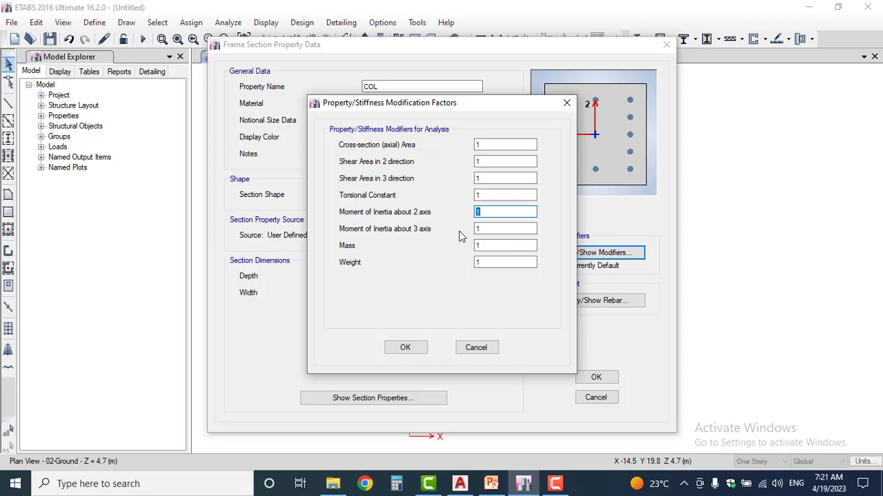
{"action": "type", "text": "0.7"}
{"action": "double_click", "coordinate": [476, 232]}
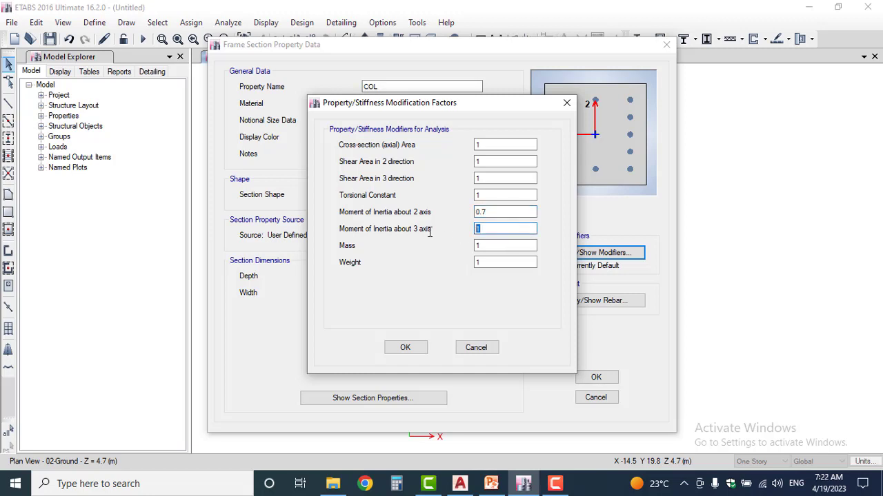
{"action": "type", "text": "0.7"}
{"action": "left_click", "coordinate": [405, 347]}
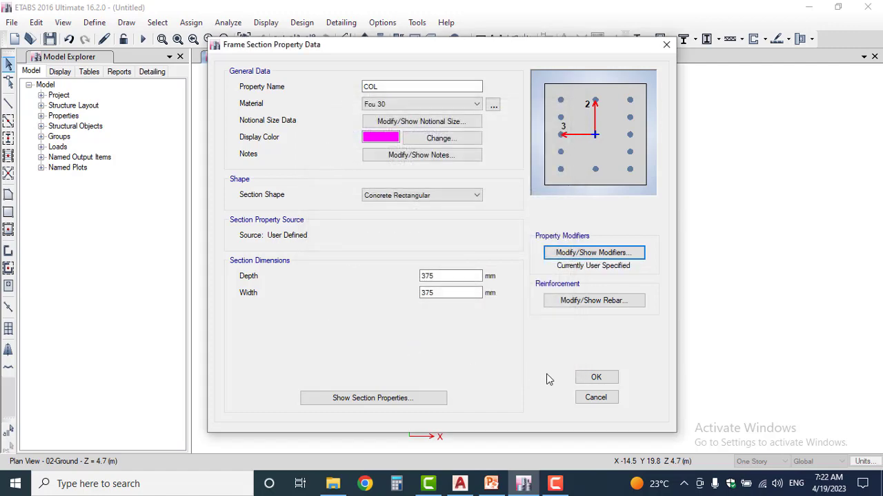
{"action": "left_click", "coordinate": [595, 378]}
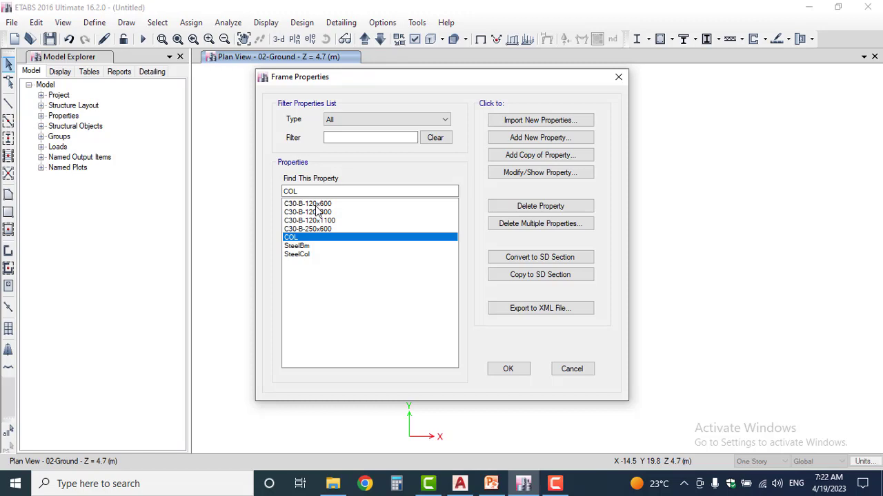
Accept the defined frame sections and open the slab section definitions
{"action": "left_click", "coordinate": [520, 371]}
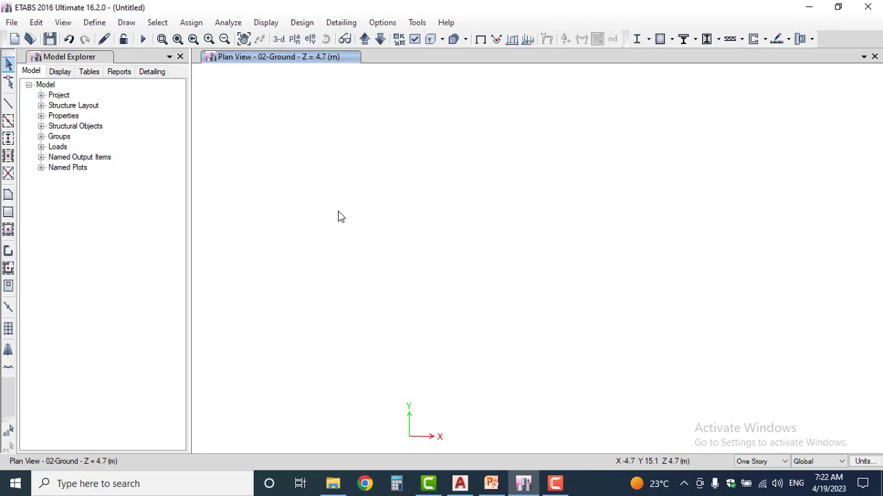
{"action": "left_click", "coordinate": [95, 22]}
{"action": "mouse_move", "coordinate": [136, 58]}
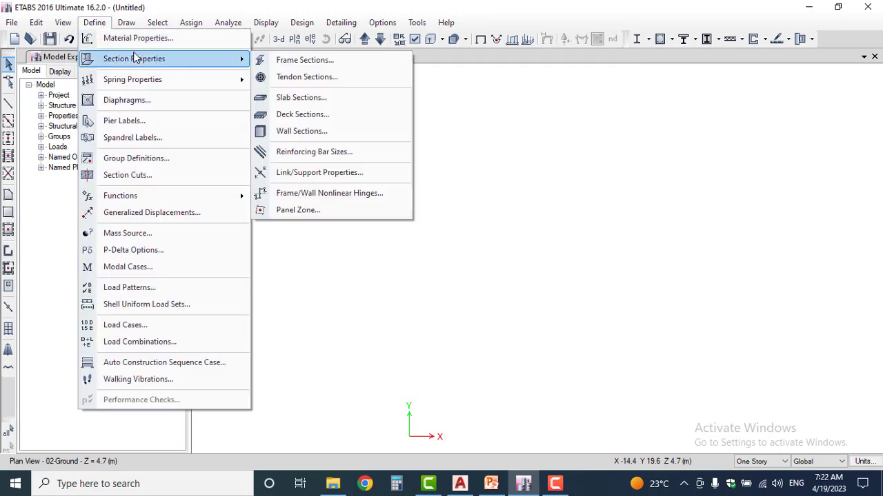
{"action": "left_click", "coordinate": [296, 98]}
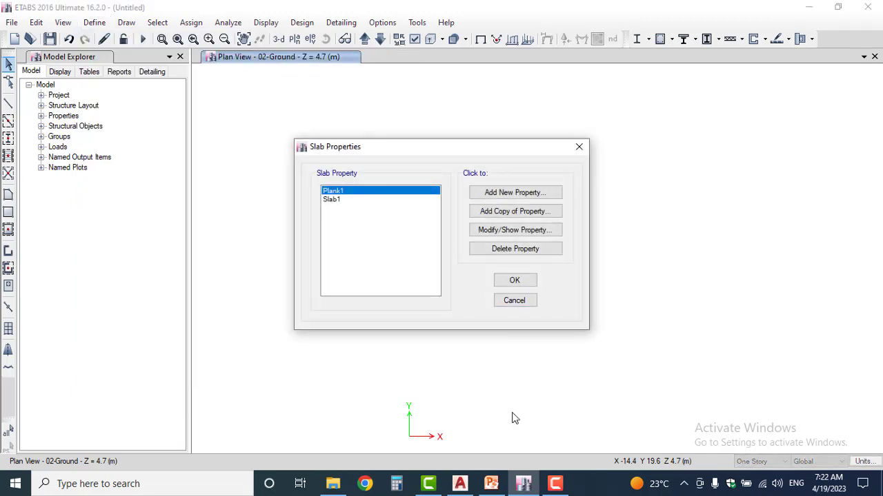
Switch to the AutoCAD structural plans and examine the circled slab thickness labels on the different floor plans
{"action": "left_click", "coordinate": [459, 484]}
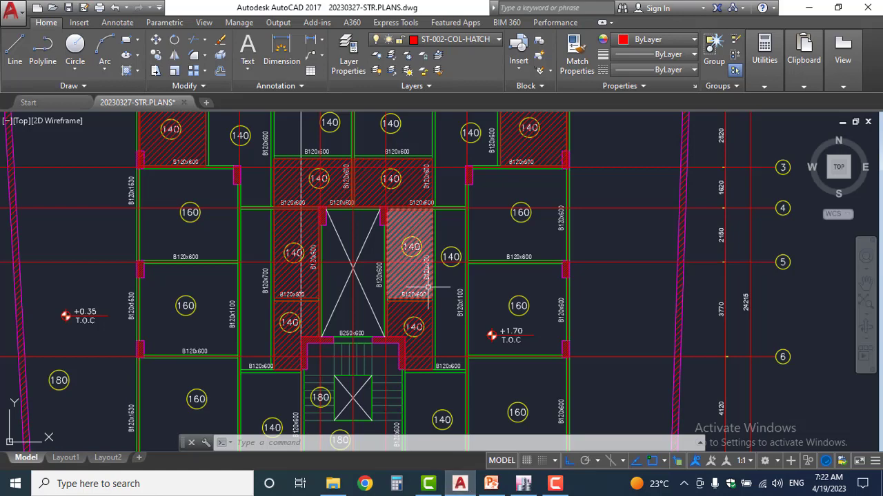
{"action": "scroll", "coordinate": [451, 324], "scroll_direction": "down", "scroll_amount": 3}
{"action": "scroll", "coordinate": [463, 329], "scroll_direction": "up", "scroll_amount": 3}
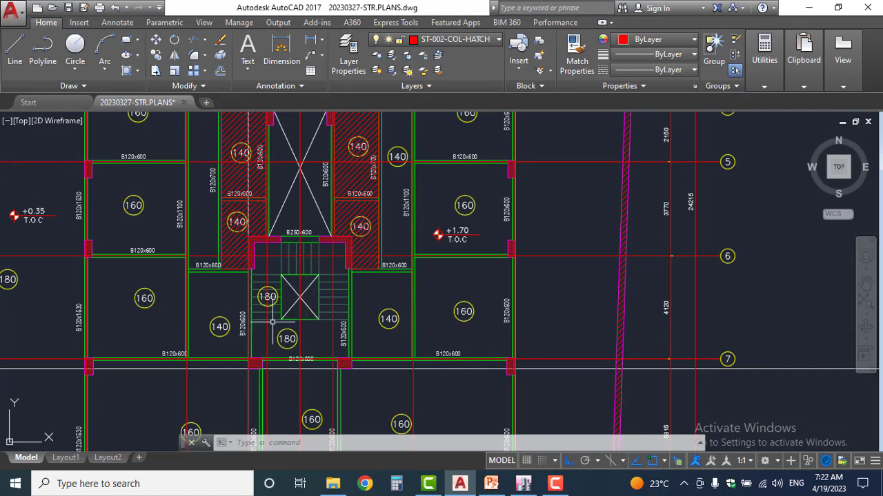
{"action": "scroll", "coordinate": [280, 314], "scroll_direction": "down", "scroll_amount": 4}
{"action": "scroll", "coordinate": [272, 272], "scroll_direction": "down", "scroll_amount": 2}
{"action": "mouse_move", "coordinate": [328, 126]}
{"action": "middle_mouse_down"}
{"action": "mouse_move", "coordinate": [328, 150]}
{"action": "mouse_move", "coordinate": [321, 145]}
{"action": "middle_mouse_up"}
{"action": "scroll", "coordinate": [242, 298], "scroll_direction": "up", "scroll_amount": 5}
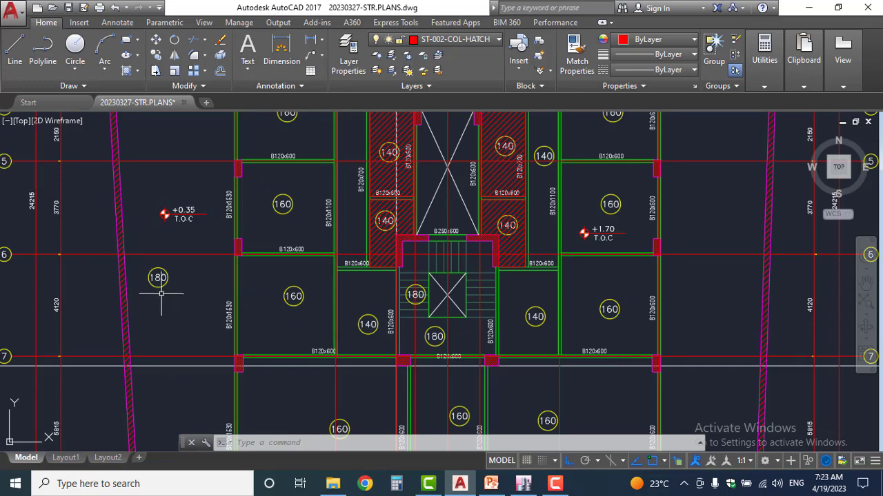
{"action": "scroll", "coordinate": [162, 294], "scroll_direction": "down", "scroll_amount": 8}
{"action": "scroll", "coordinate": [184, 145], "scroll_direction": "up", "scroll_amount": 8}
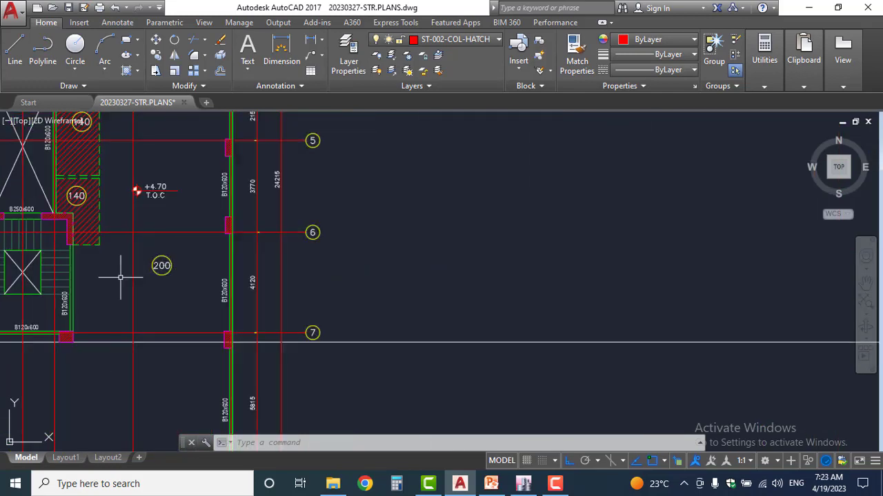
{"action": "mouse_move", "coordinate": [122, 270]}
{"action": "middle_mouse_down"}
{"action": "mouse_move", "coordinate": [211, 338]}
{"action": "mouse_move", "coordinate": [300, 367]}
{"action": "middle_mouse_up"}
{"action": "scroll", "coordinate": [301, 367], "scroll_direction": "down", "scroll_amount": 8}
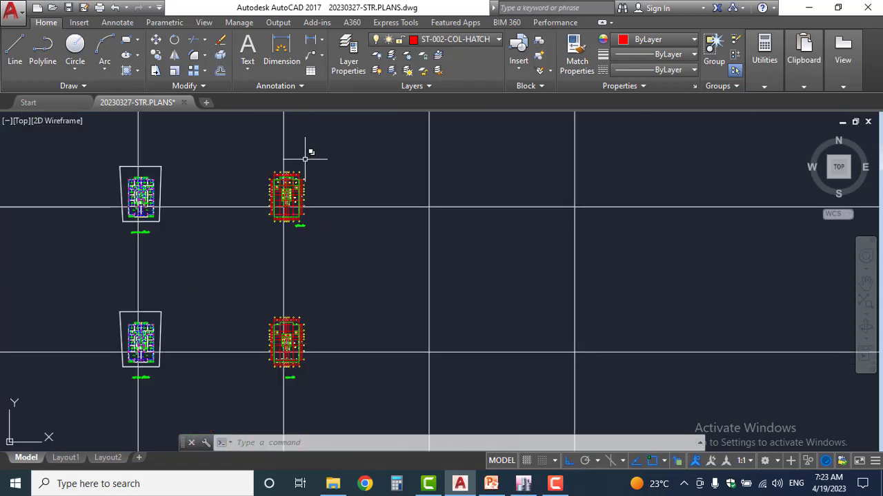
{"action": "scroll", "coordinate": [306, 144], "scroll_direction": "up", "scroll_amount": 7}
{"action": "middle_click_drag", "start_coordinate": [333, 171], "coordinate": [337, 341]}
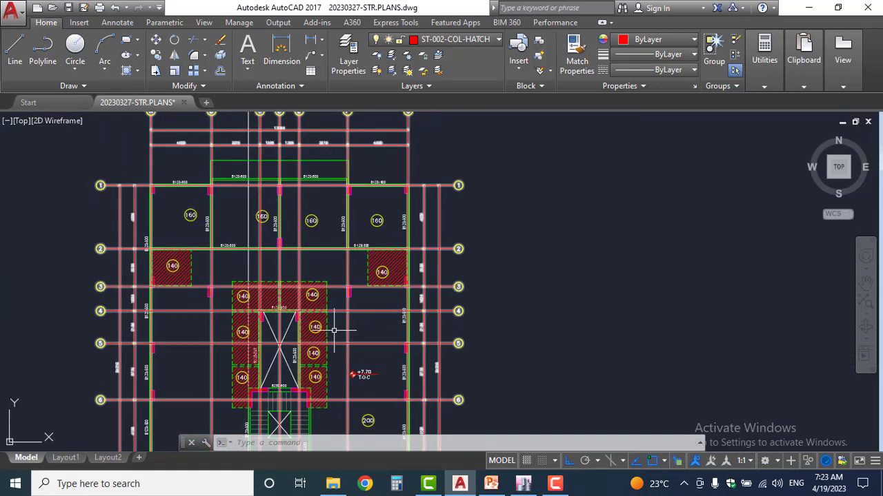
{"action": "scroll", "coordinate": [355, 223], "scroll_direction": "up", "scroll_amount": 4}
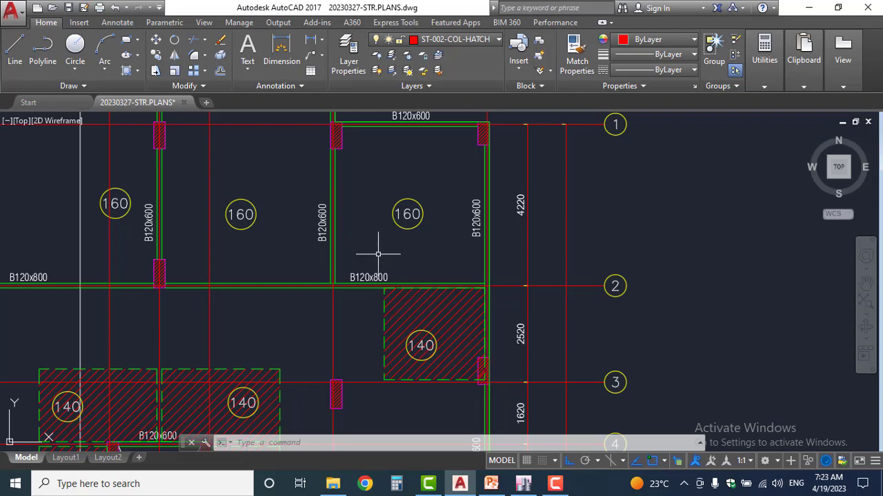
Return to ETABS, open the Slab1 property for editing and rename it as S140
{"action": "left_click", "coordinate": [523, 483]}
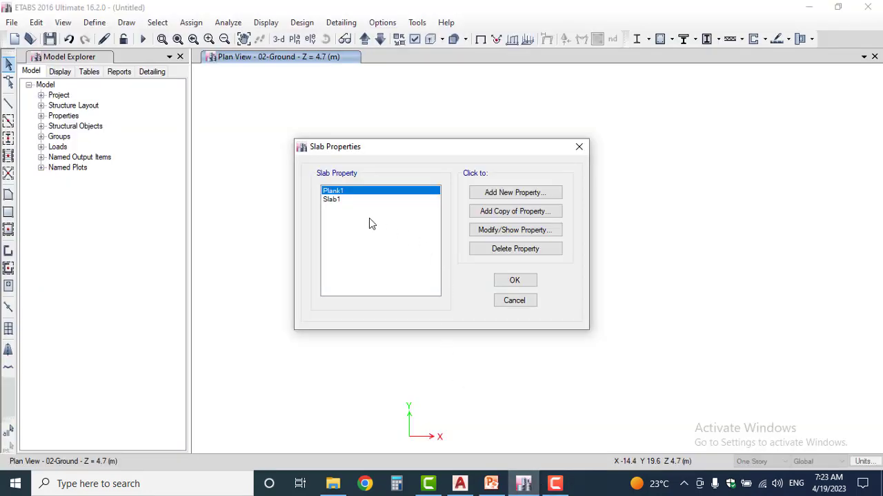
{"action": "left_click", "coordinate": [348, 201]}
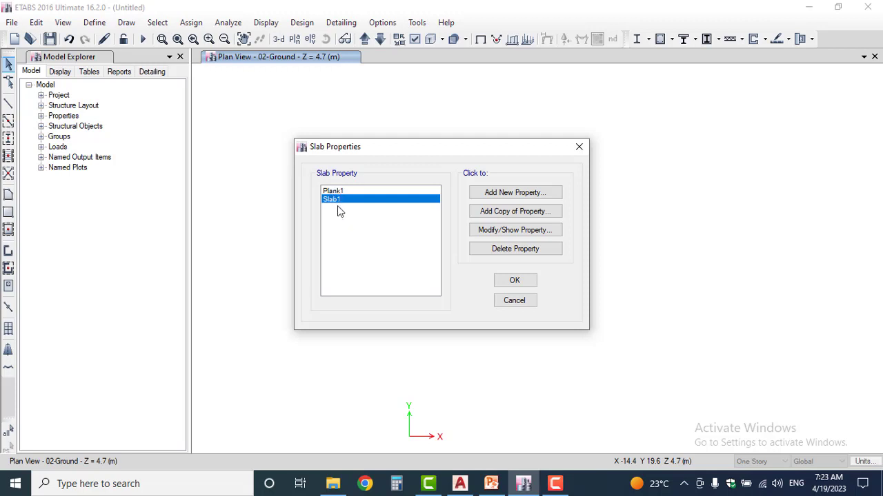
{"action": "left_click", "coordinate": [512, 232]}
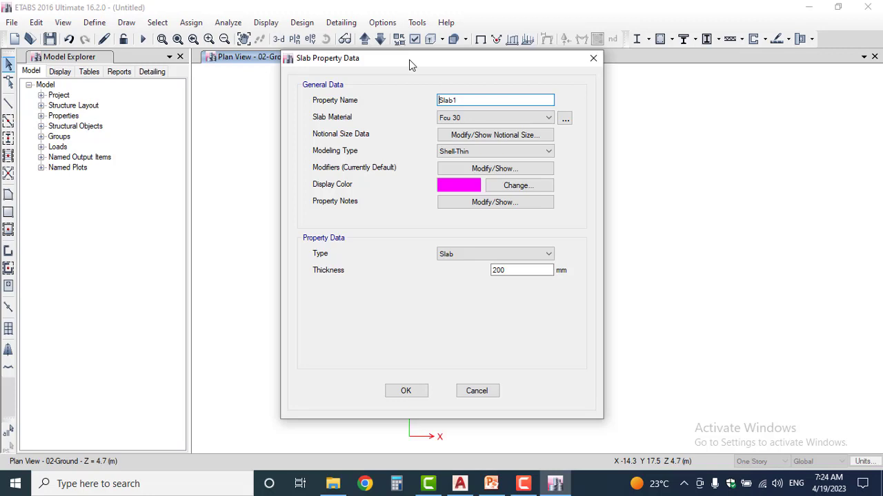
{"action": "double_click", "coordinate": [455, 100]}
{"action": "type", "text": "S140"}
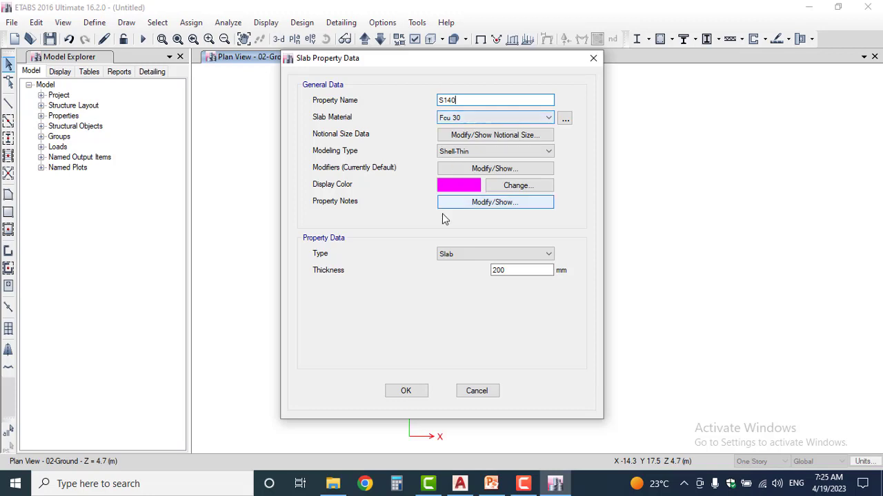
Set the S140 slab's bending m11, m22 and m12 stiffness modifiers to 0.25 and its thickness to 140 mm
{"action": "left_click", "coordinate": [479, 175]}
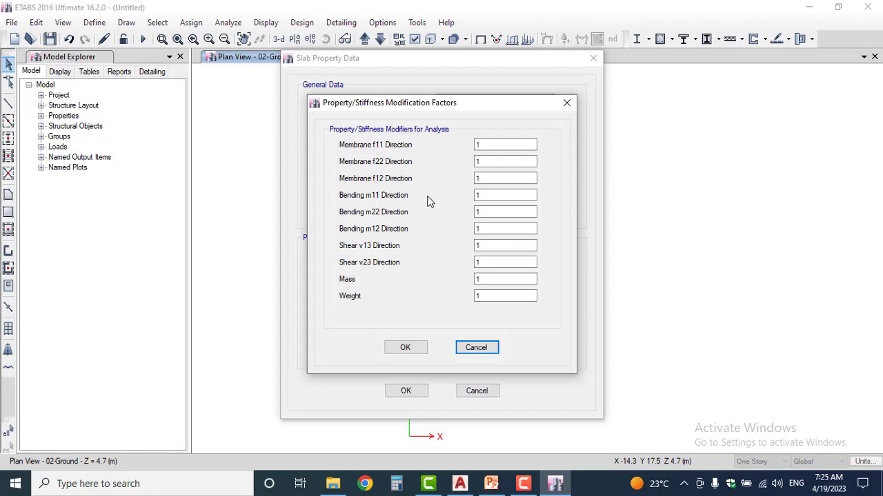
{"action": "left_click", "coordinate": [484, 194]}
{"action": "double_click", "coordinate": [484, 194]}
{"action": "type", "text": "0.25"}
{"action": "double_click", "coordinate": [495, 211]}
{"action": "type", "text": "0."}
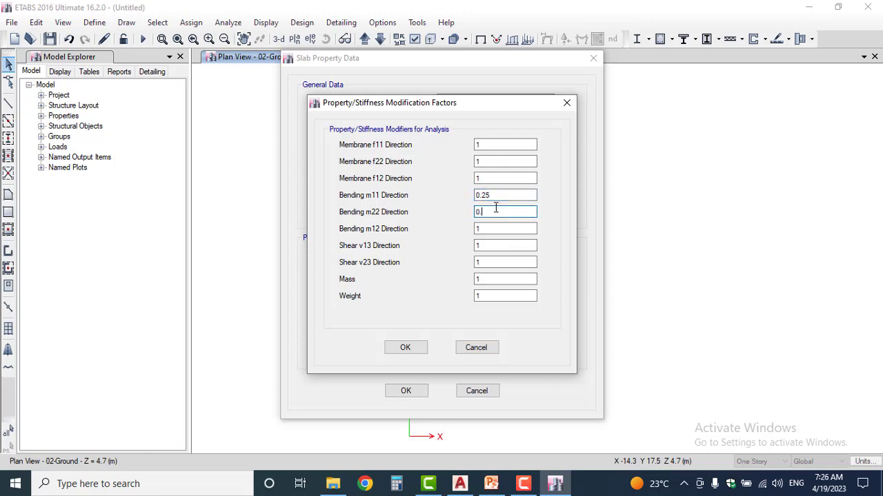
{"action": "type", "text": "25"}
{"action": "key", "text": "Tab"}
{"action": "type", "text": "0.25"}
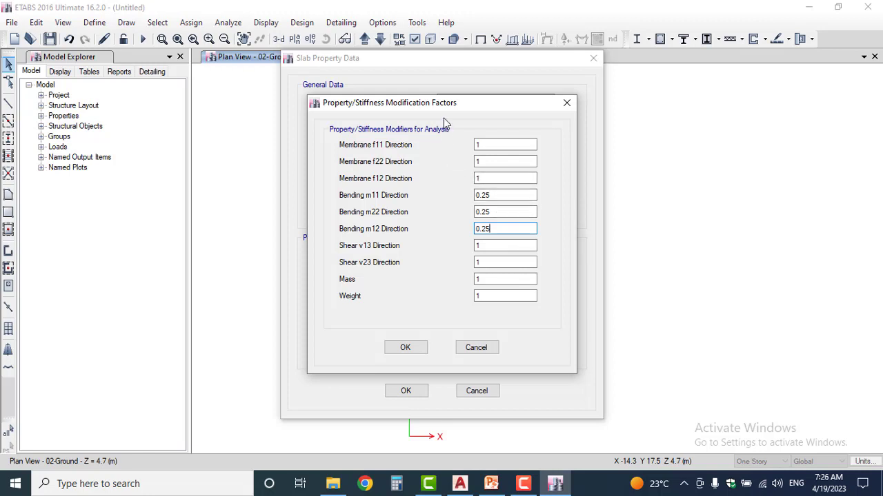
{"action": "left_click", "coordinate": [417, 347]}
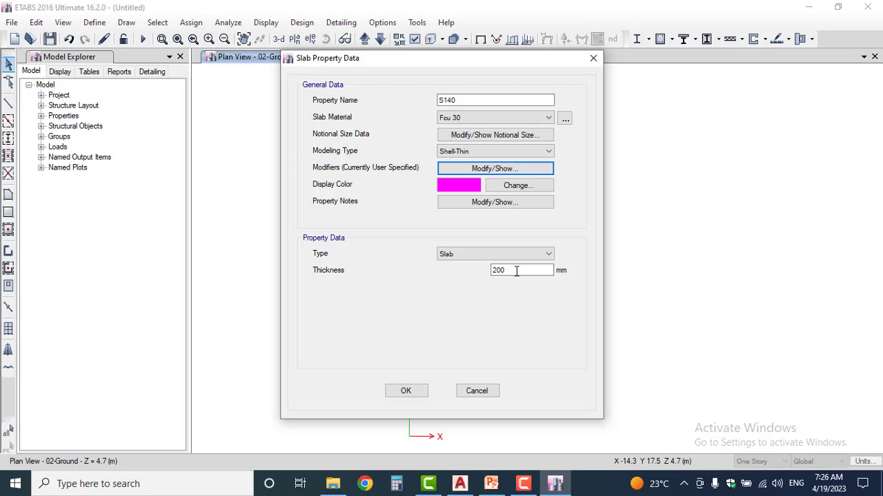
{"action": "left_click_drag", "start_coordinate": [513, 271], "coordinate": [439, 274]}
{"action": "type", "text": "140"}
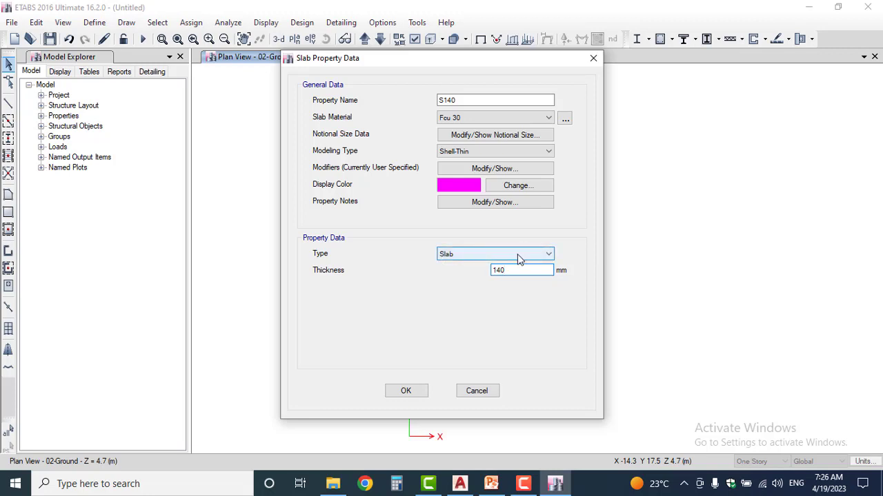
Try the Drop, Ribbed and Waffle types for the S140 slab and set the type back to Slab
{"action": "left_click", "coordinate": [518, 256]}
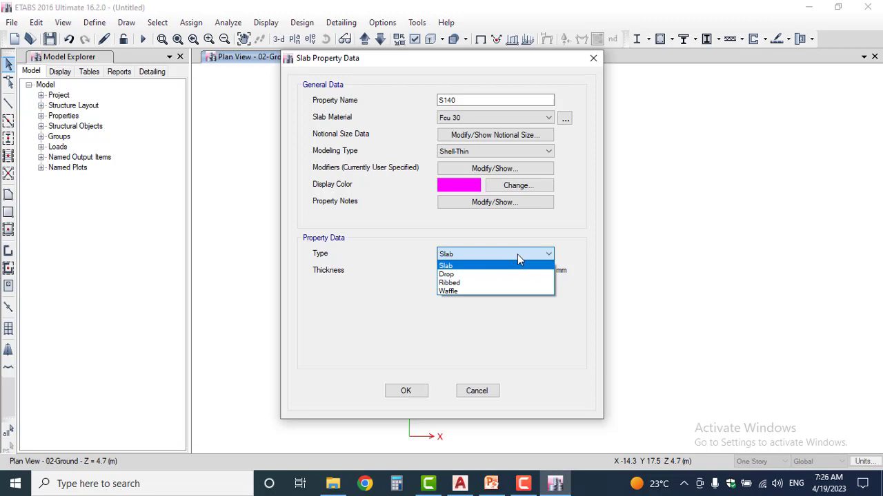
{"action": "left_click", "coordinate": [467, 267]}
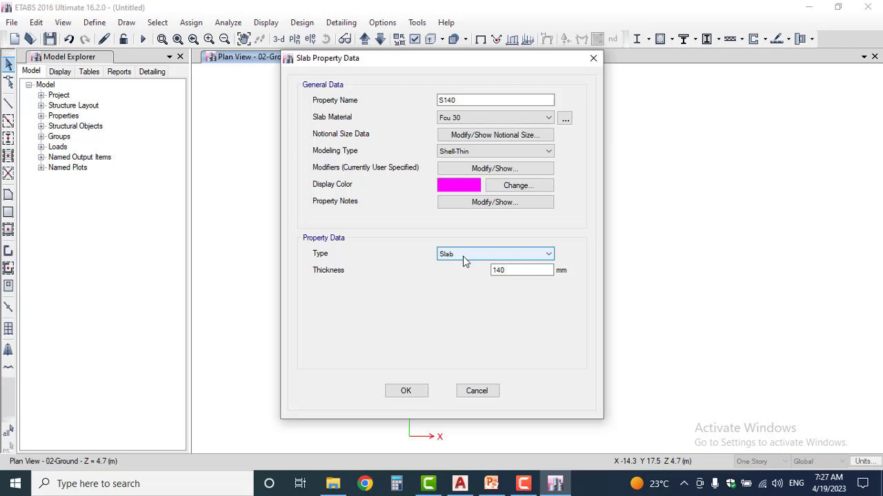
{"action": "left_click", "coordinate": [463, 256]}
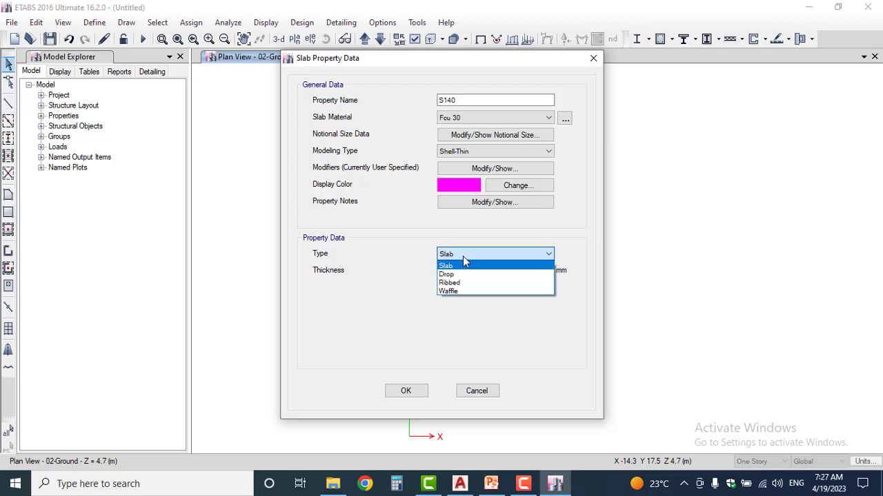
{"action": "left_click", "coordinate": [458, 275]}
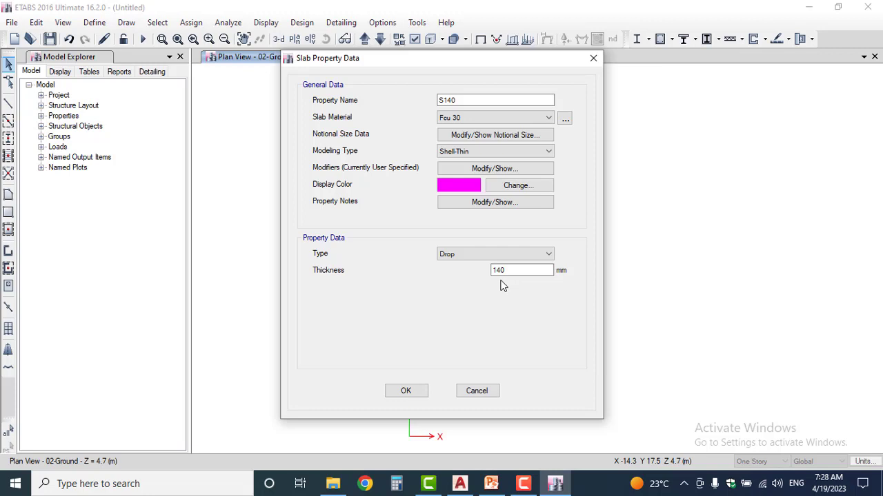
{"action": "left_click", "coordinate": [486, 253]}
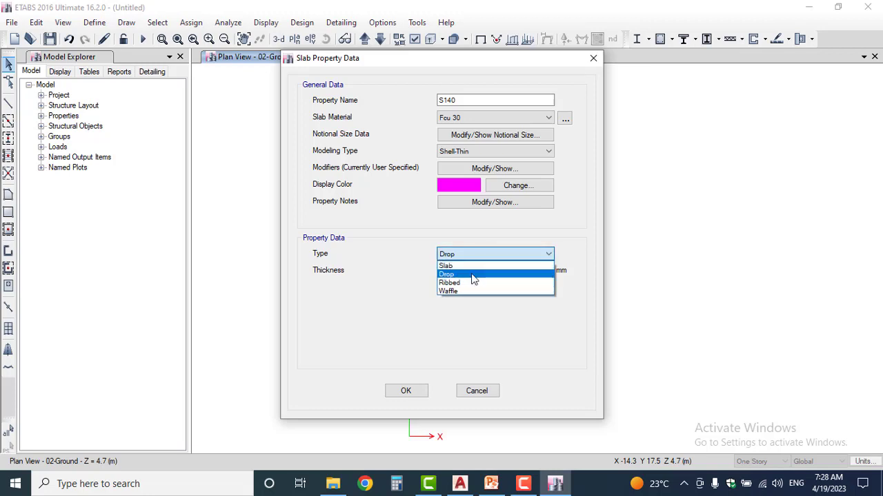
{"action": "left_click", "coordinate": [472, 282]}
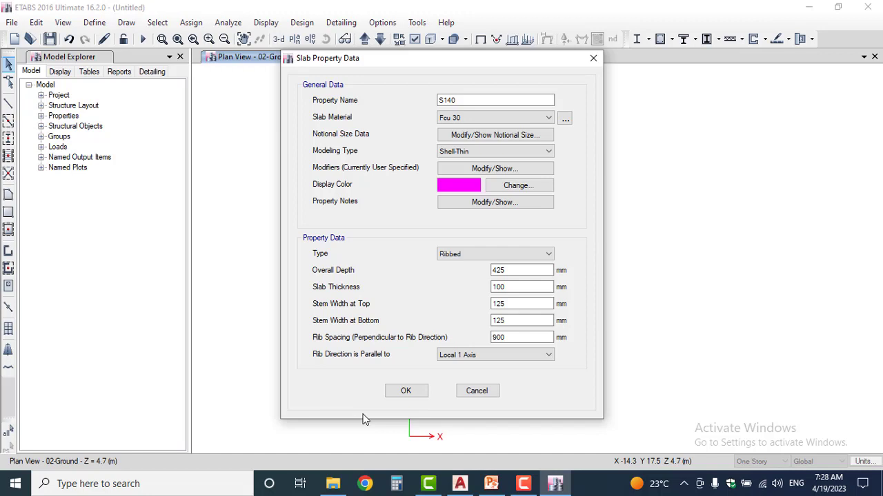
{"action": "left_click", "coordinate": [475, 254]}
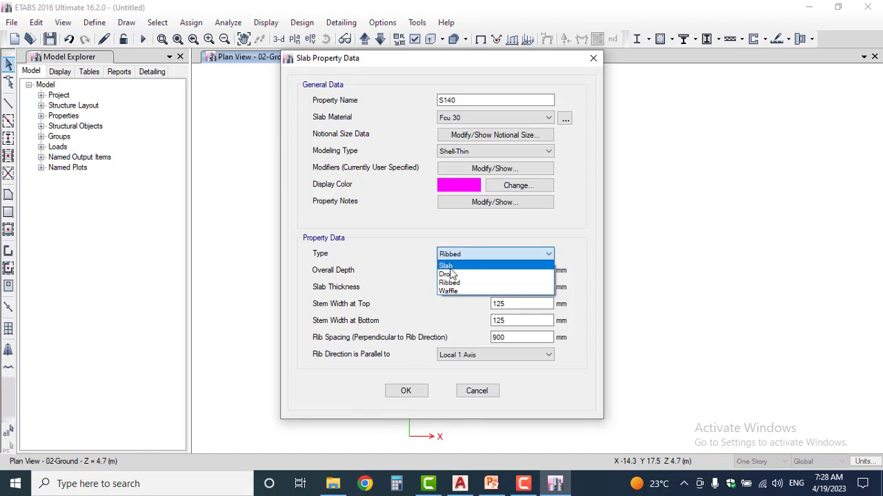
{"action": "left_click", "coordinate": [453, 292]}
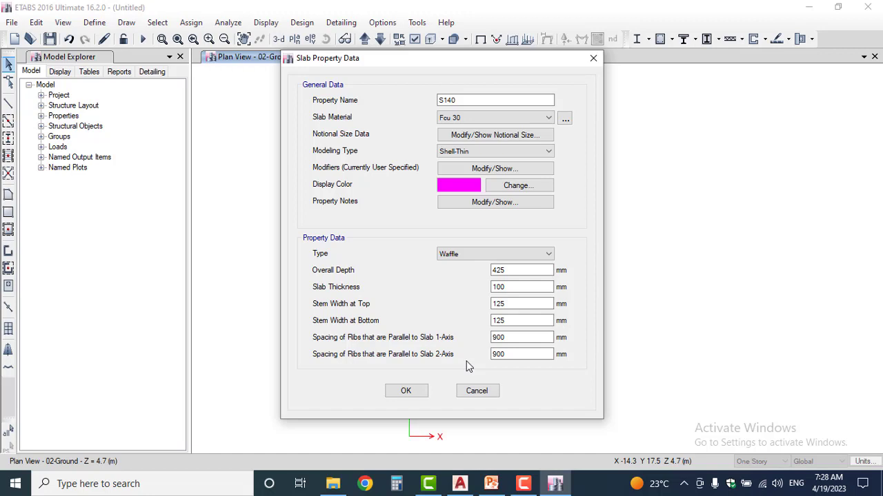
{"action": "left_click", "coordinate": [487, 259]}
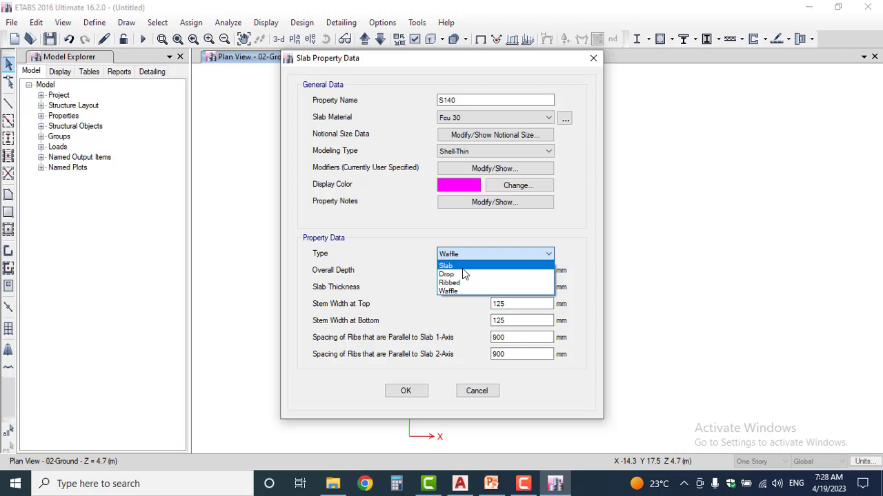
{"action": "left_click", "coordinate": [464, 274]}
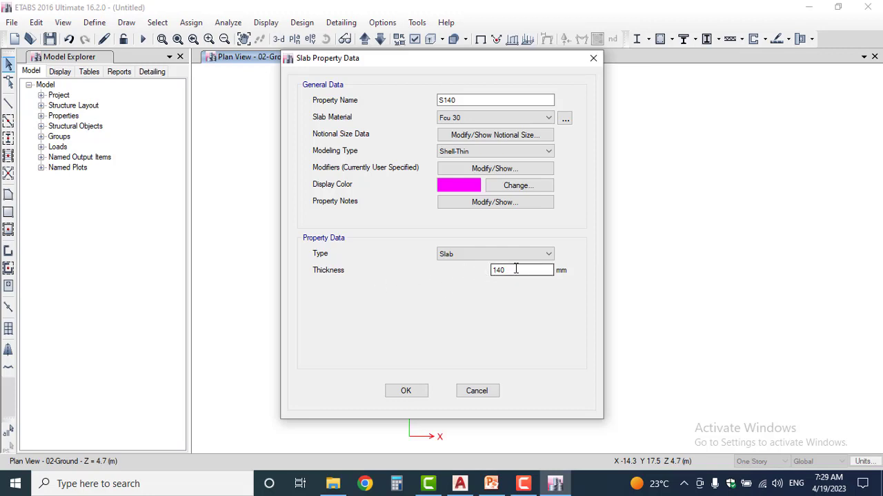
Accept the S140 slab and add a copy of it named S160, 160 mm thick, keeping the copied stiffness modifiers
{"action": "left_click", "coordinate": [420, 399]}
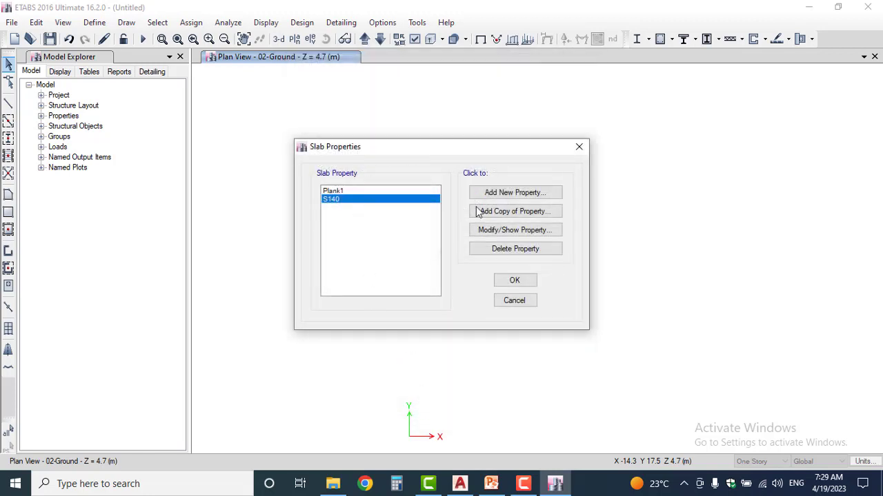
{"action": "left_click", "coordinate": [507, 212]}
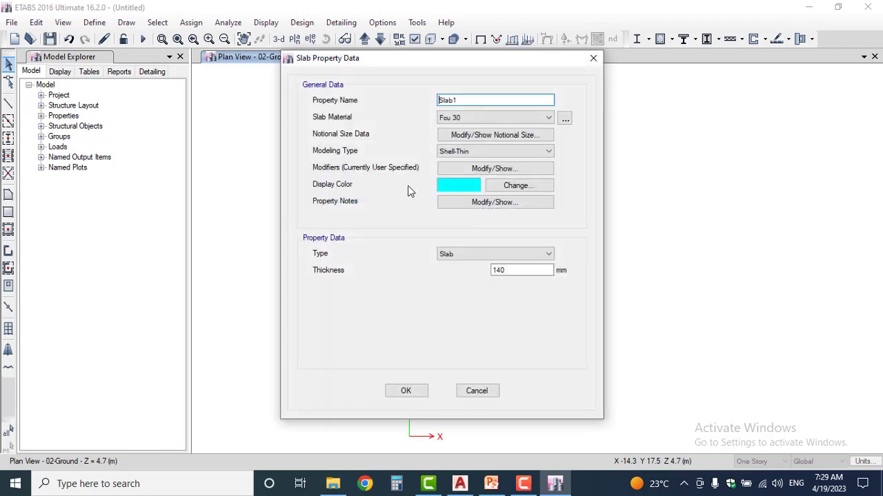
{"action": "left_click_drag", "start_coordinate": [486, 102], "coordinate": [392, 102]}
{"action": "type", "text": "S160"}
{"action": "double_click", "coordinate": [496, 270]}
{"action": "type", "text": "1"}
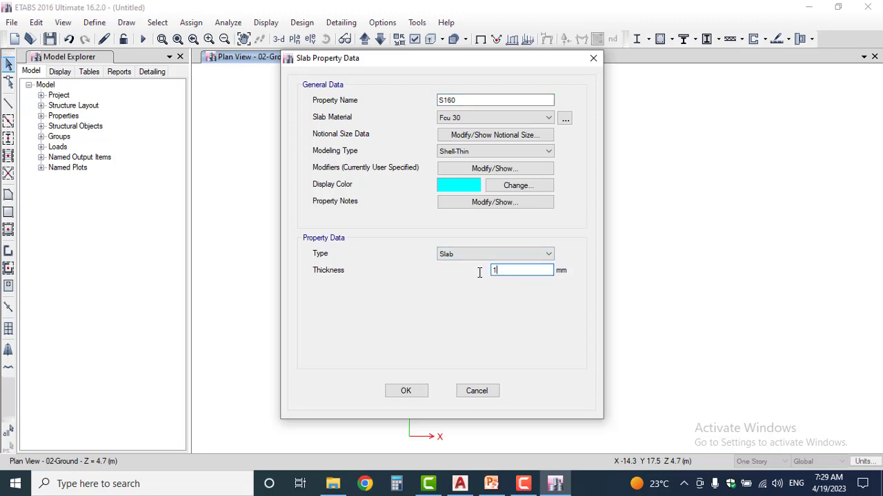
{"action": "type", "text": "60"}
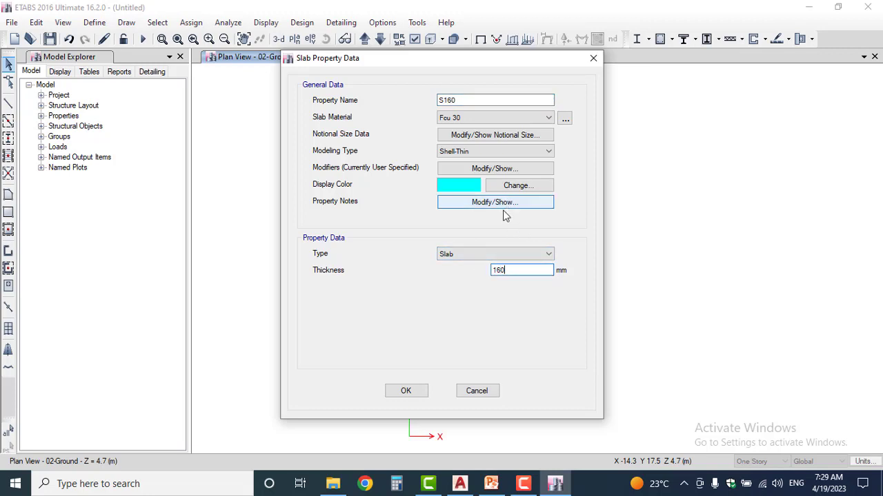
{"action": "left_click", "coordinate": [490, 168]}
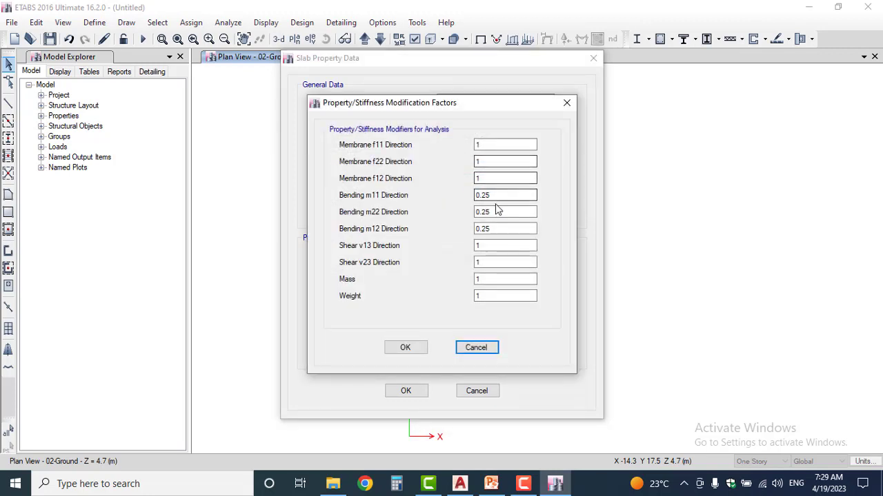
{"action": "left_click", "coordinate": [406, 347]}
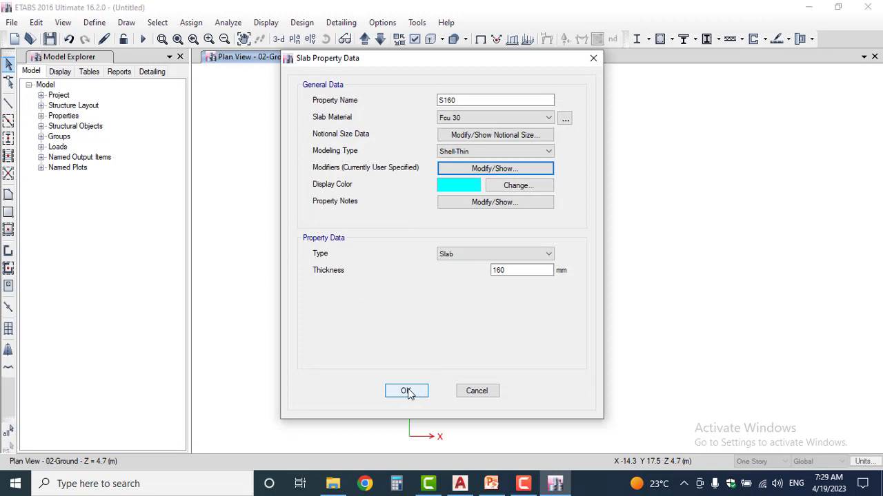
{"action": "left_click", "coordinate": [406, 391]}
Add a copy of the S160 slab property named S180 with a thickness of 180 mm
{"action": "left_click", "coordinate": [542, 211]}
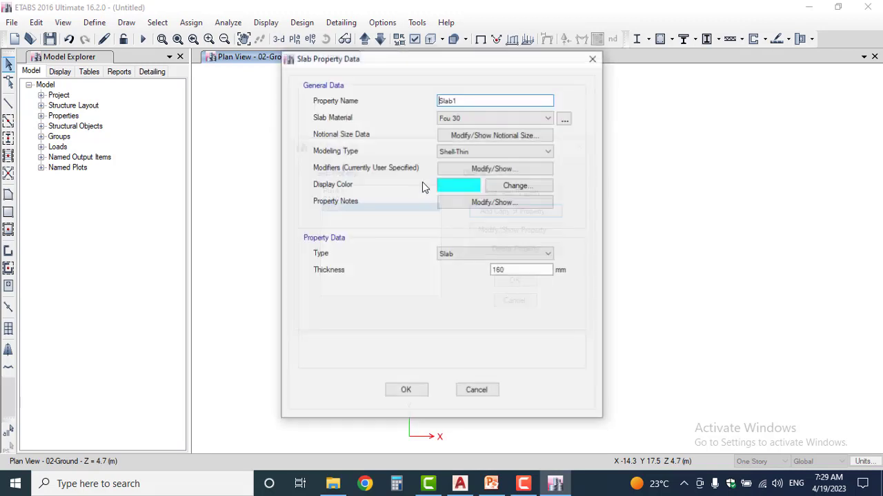
{"action": "left_click_drag", "start_coordinate": [481, 100], "coordinate": [407, 113]}
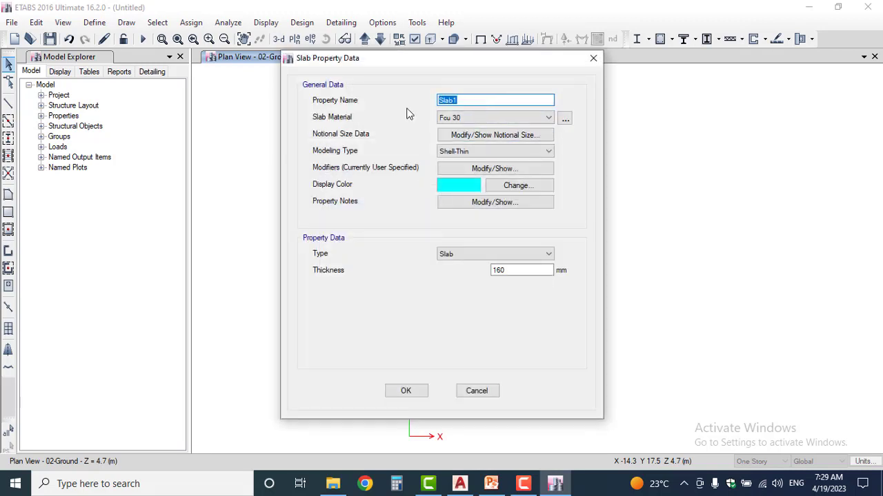
{"action": "type", "text": "S180"}
{"action": "left_click_drag", "start_coordinate": [513, 269], "coordinate": [484, 280]}
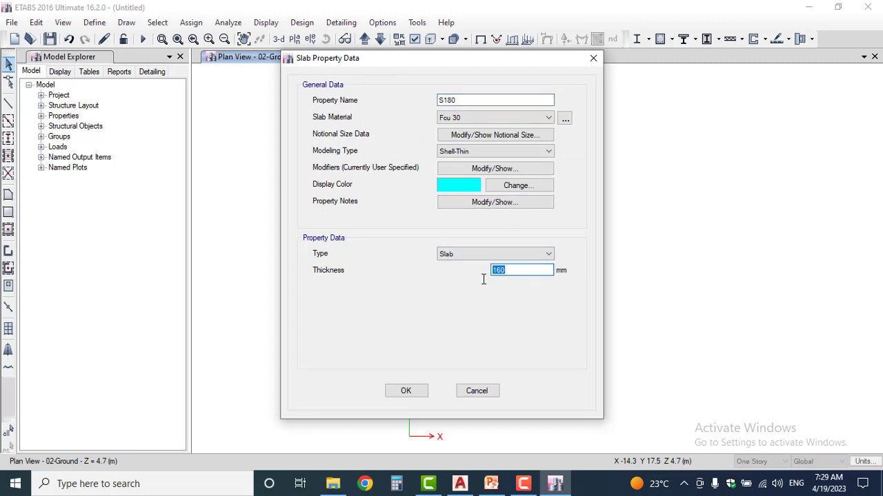
{"action": "type", "text": "180"}
{"action": "left_click", "coordinate": [404, 391]}
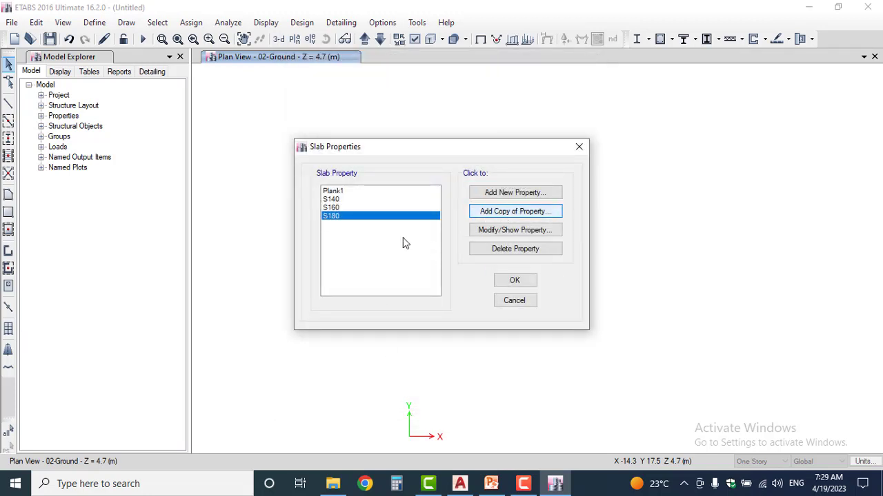
Add a copy of the S180 slab property named S200, 200 mm thick, and accept the slab property list
{"action": "key", "text": "Return"}
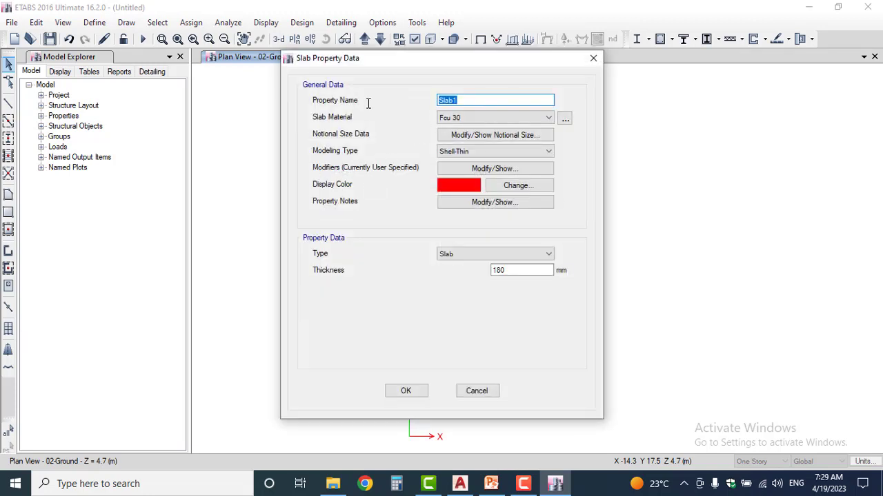
{"action": "type", "text": "S200"}
{"action": "left_click_drag", "start_coordinate": [518, 270], "coordinate": [456, 270]}
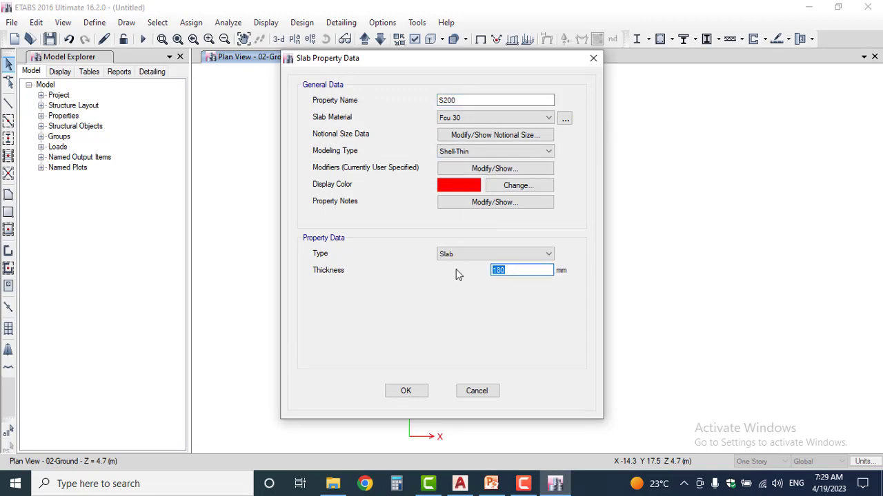
{"action": "type", "text": "200"}
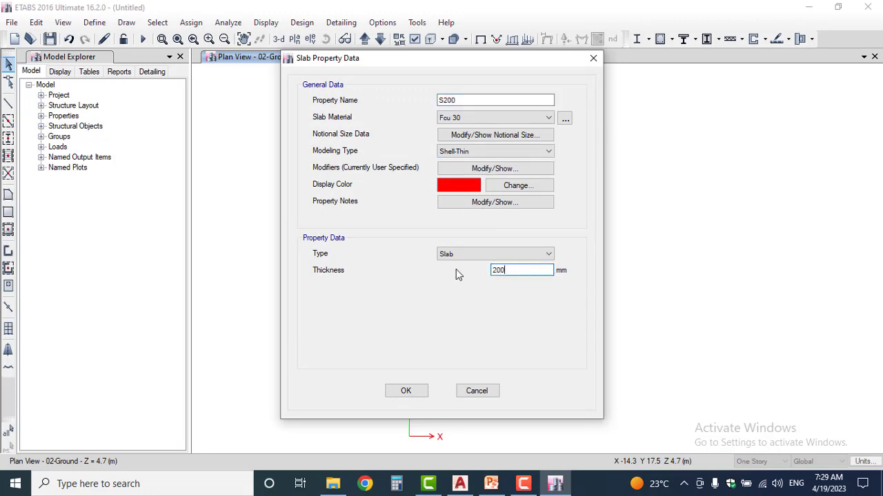
{"action": "left_click", "coordinate": [416, 395]}
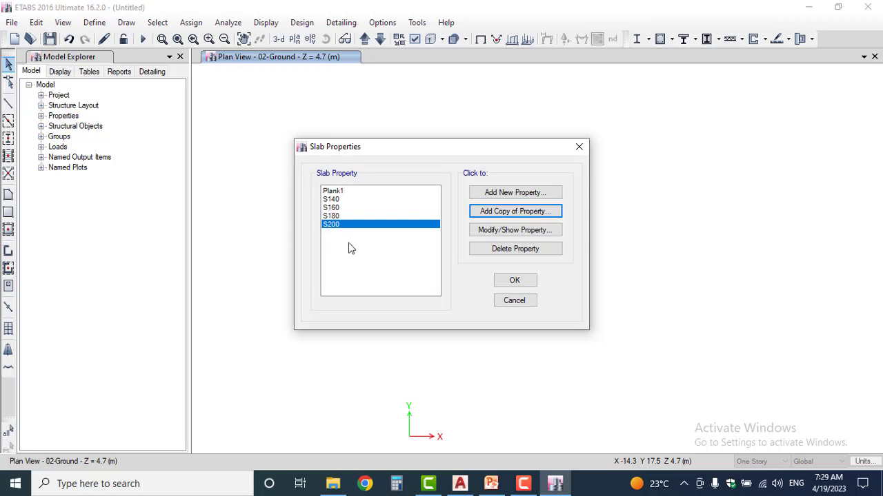
{"action": "left_click", "coordinate": [514, 282]}
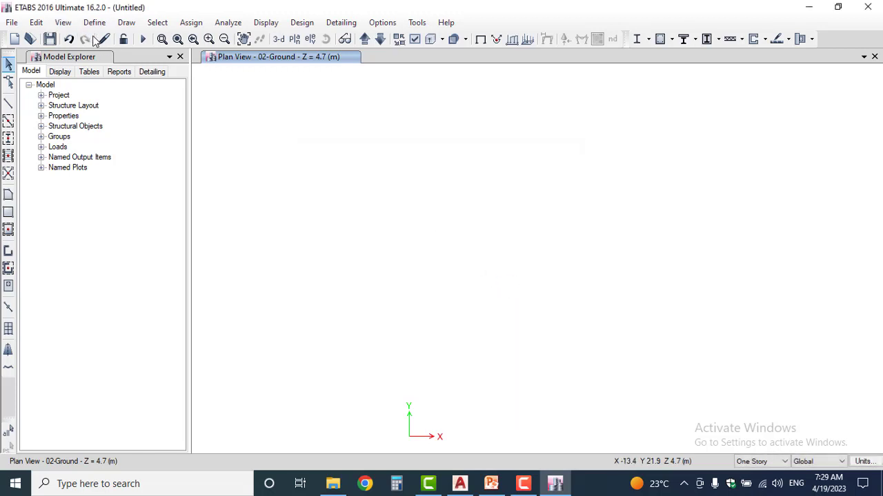
Open the Wall1 wall section property for editing and rename it as Core
{"action": "left_click", "coordinate": [95, 23]}
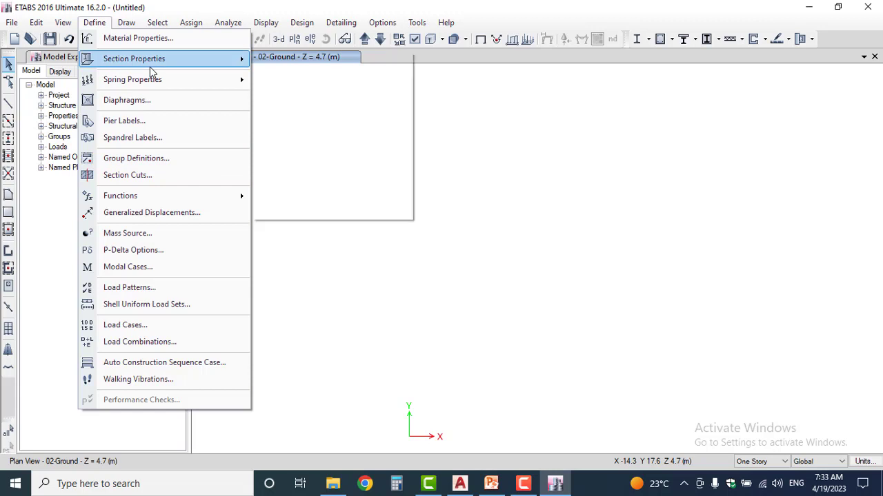
{"action": "mouse_move", "coordinate": [154, 60]}
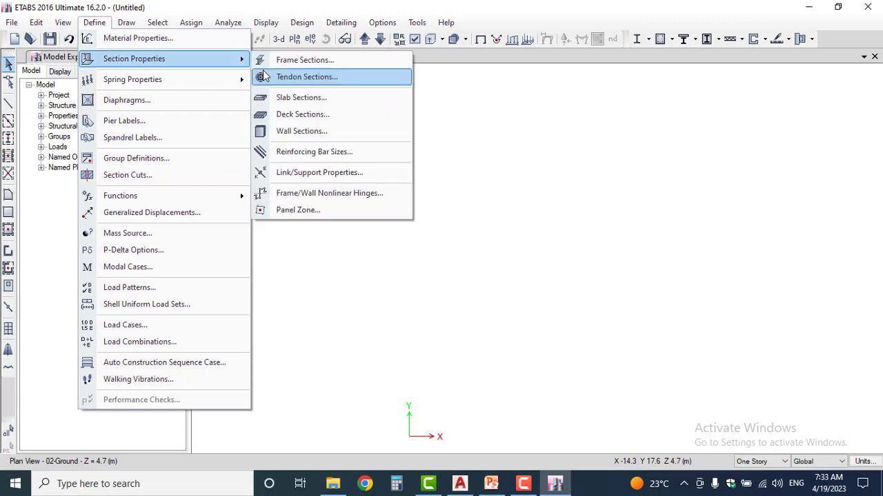
{"action": "left_click", "coordinate": [297, 131]}
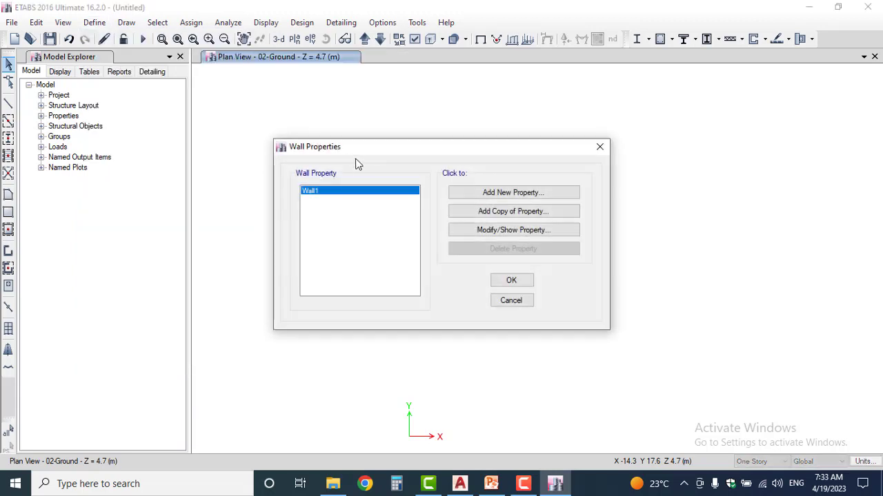
{"action": "double_click", "coordinate": [337, 195]}
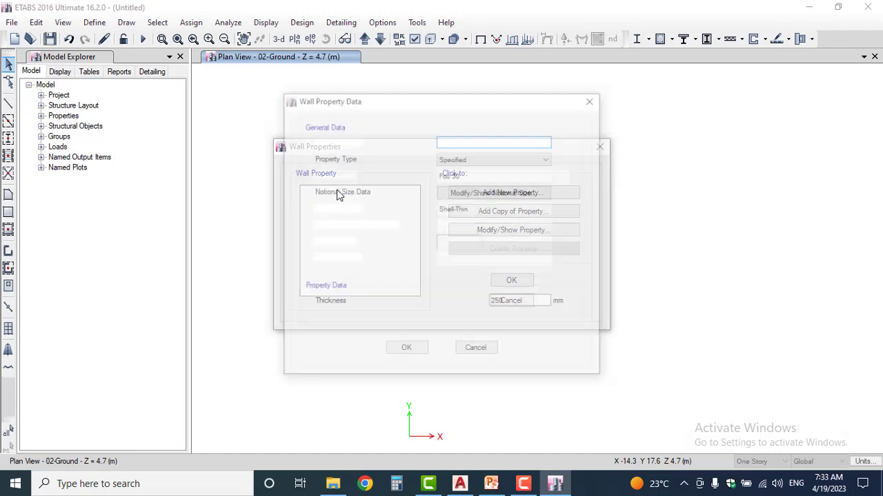
{"action": "left_click_drag", "start_coordinate": [478, 140], "coordinate": [432, 141]}
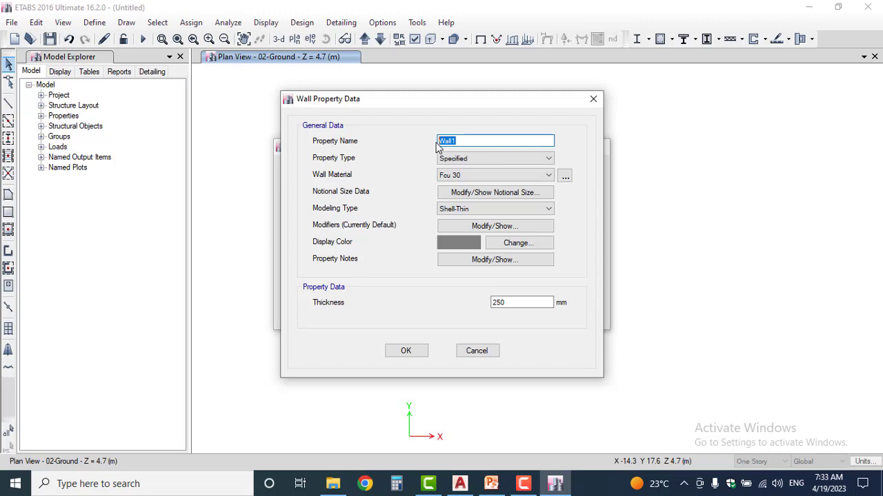
{"action": "type", "text": "WW"}
{"action": "key", "text": "BackSpace"}
{"action": "key", "text": "BackSpace"}
{"action": "type", "text": "Core"}
Switch to the AutoCAD plans and measure the thickness of the core wall beside the B250x600 beam with a linear dimension
{"action": "left_click", "coordinate": [460, 483]}
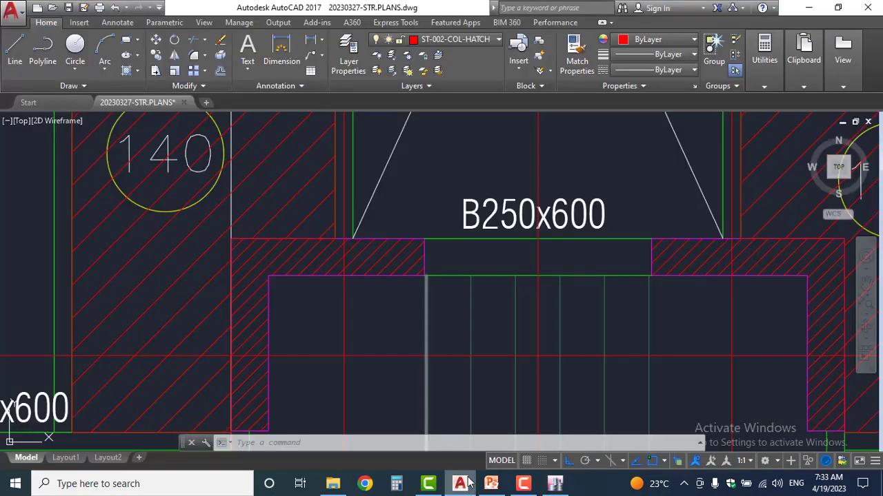
{"action": "type", "text": "diml"}
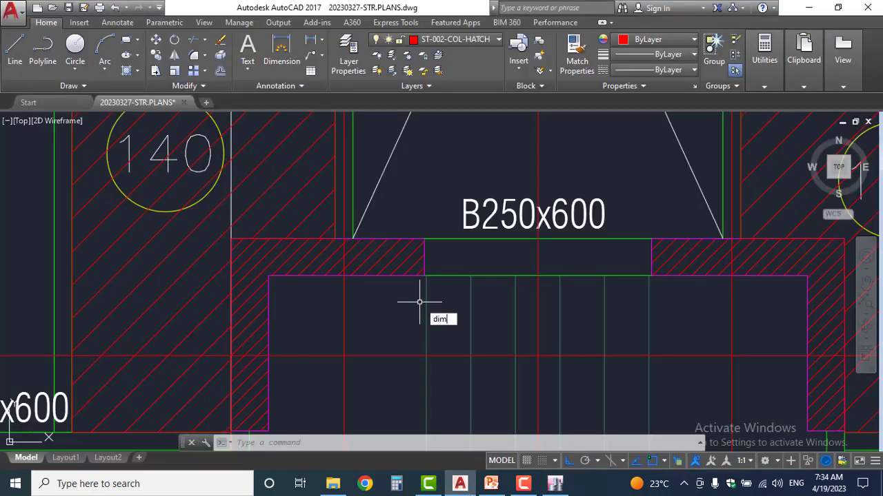
{"action": "key", "text": "Return"}
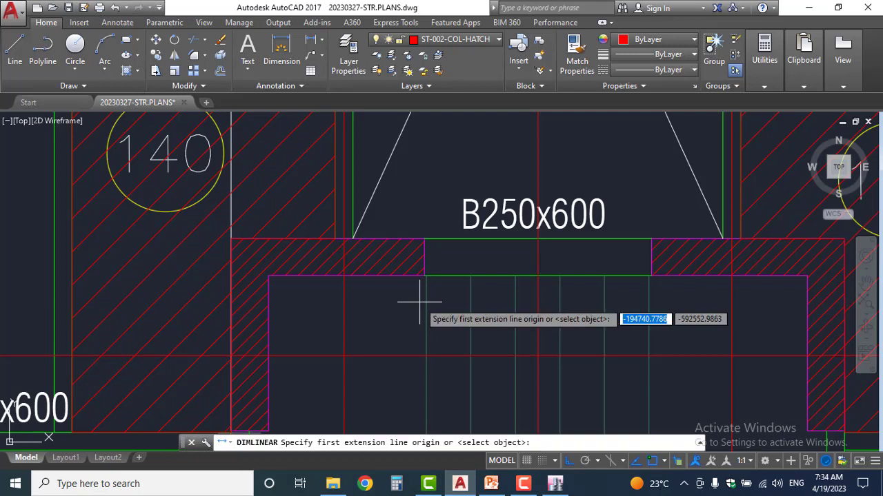
{"action": "left_click", "coordinate": [406, 240]}
{"action": "left_click", "coordinate": [413, 276]}
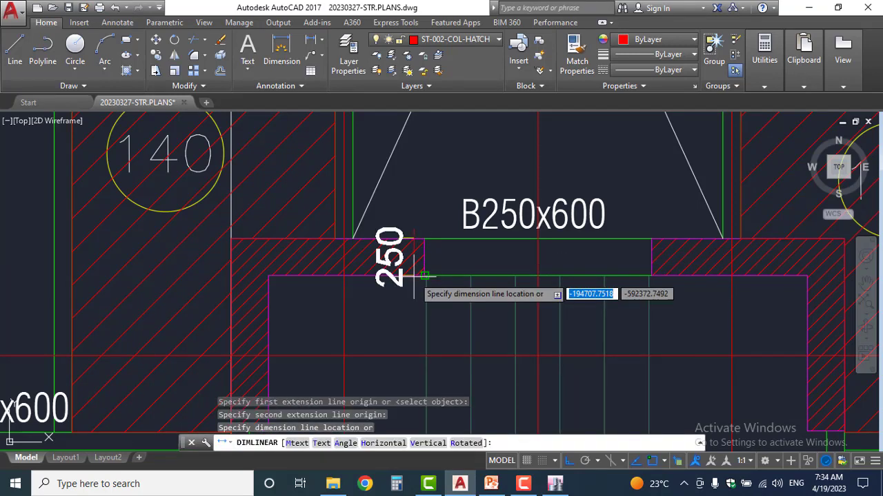
{"action": "key", "text": "Escape"}
Measure the thickness of the slanted perimeter wall at its lower end beside the ramp on the basement roof plan
{"action": "scroll", "coordinate": [407, 290], "scroll_direction": "down", "scroll_amount": 10}
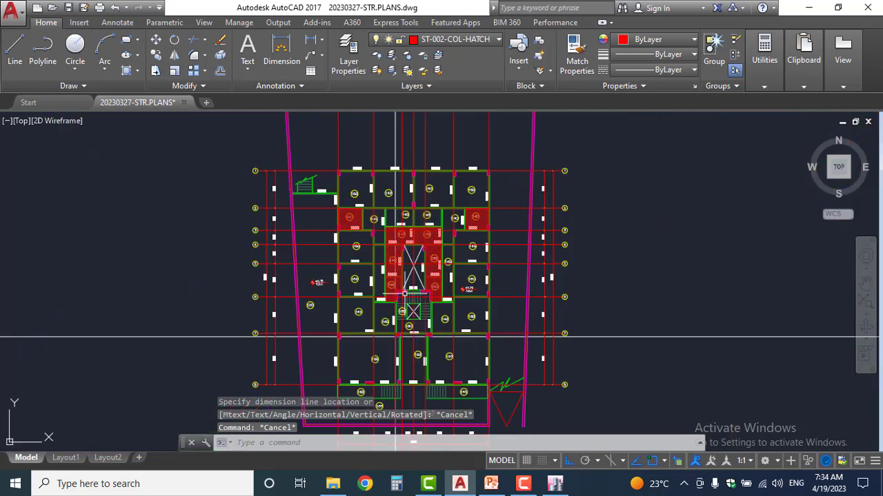
{"action": "middle_click_drag", "start_coordinate": [466, 339], "coordinate": [427, 187]}
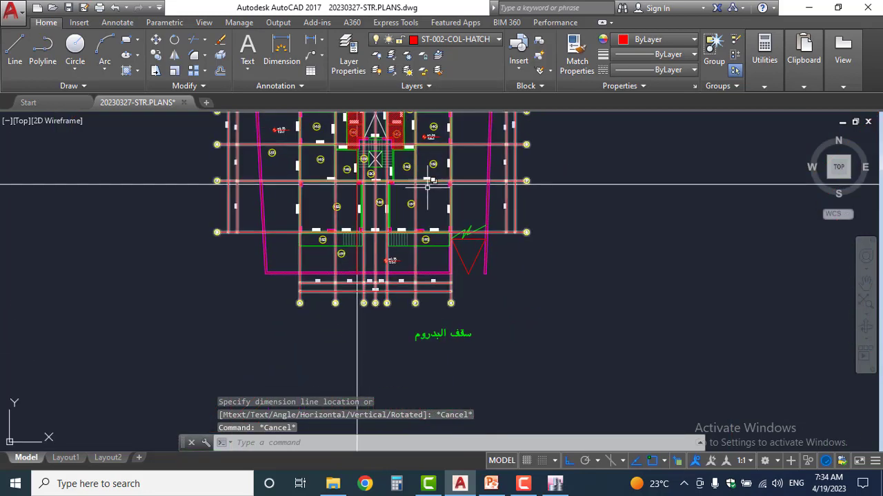
{"action": "scroll", "coordinate": [421, 258], "scroll_direction": "down", "scroll_amount": 3}
{"action": "scroll", "coordinate": [447, 252], "scroll_direction": "up", "scroll_amount": 5}
{"action": "scroll", "coordinate": [410, 266], "scroll_direction": "up", "scroll_amount": 3}
{"action": "scroll", "coordinate": [457, 321], "scroll_direction": "up", "scroll_amount": 4}
{"action": "key", "text": "Return"}
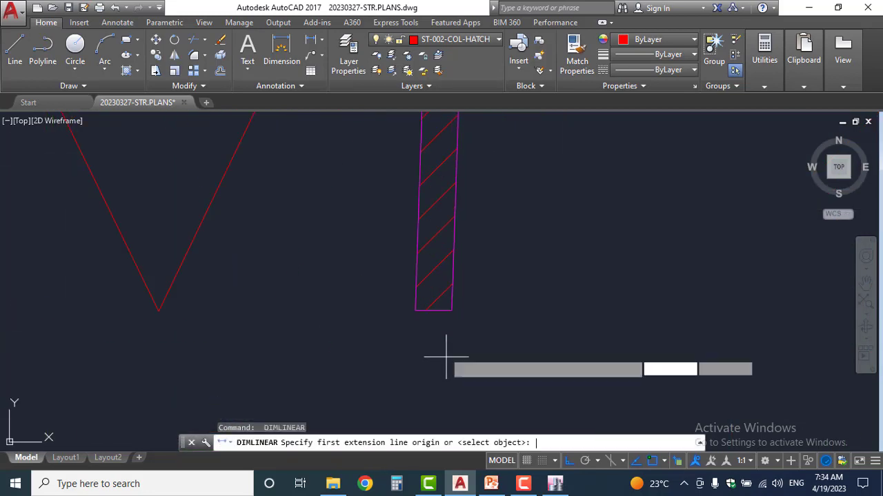
{"action": "left_click", "coordinate": [415, 310]}
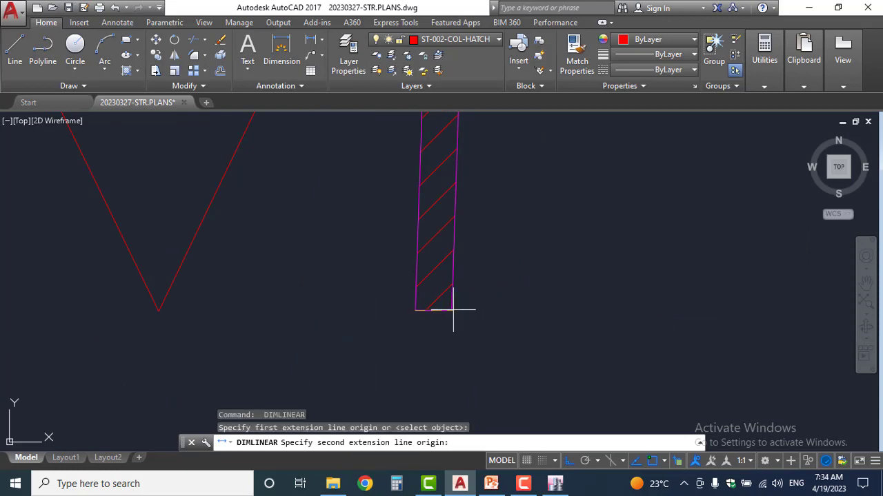
{"action": "left_click", "coordinate": [448, 309]}
{"action": "key", "text": "Escape"}
{"action": "key", "text": "Escape"}
{"action": "key", "text": "Escape"}
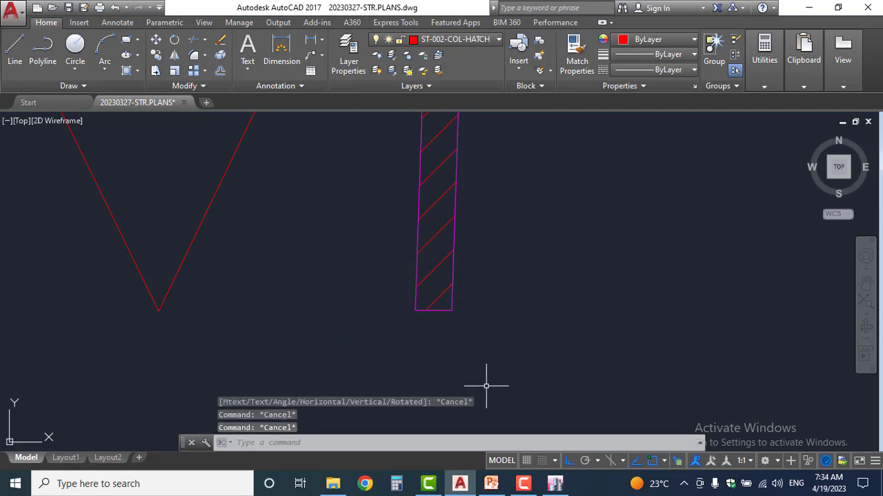
Return to ETABS, rename the wall property as Core 250 and set its membrane f11, f22 and f12 modifiers to 0.7
{"action": "left_click", "coordinate": [555, 484]}
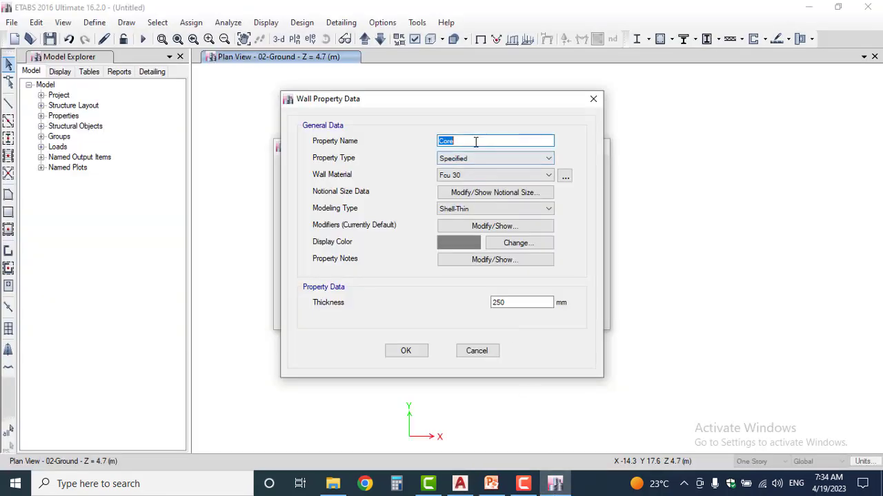
{"action": "type", "text": "Core 250"}
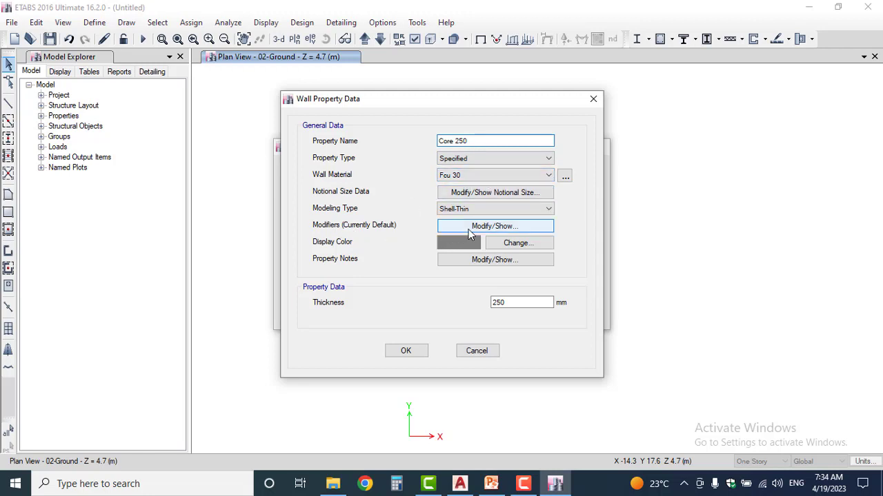
{"action": "left_click", "coordinate": [474, 227]}
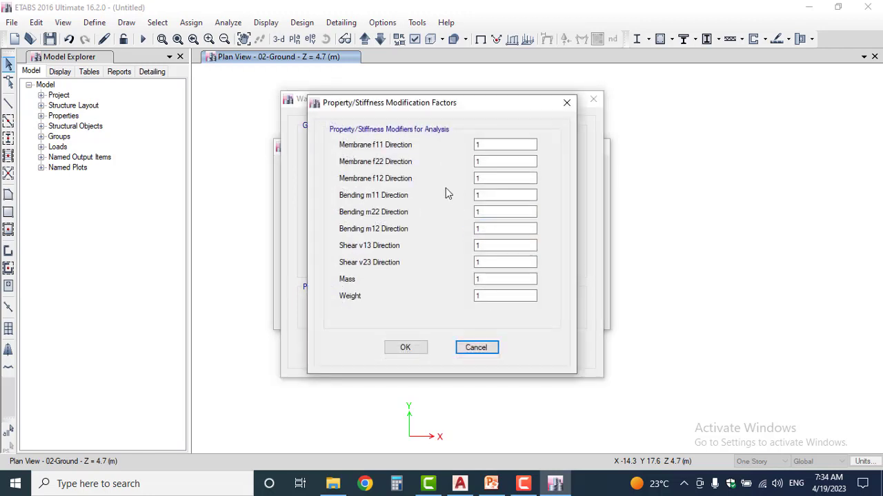
{"action": "double_click", "coordinate": [487, 145]}
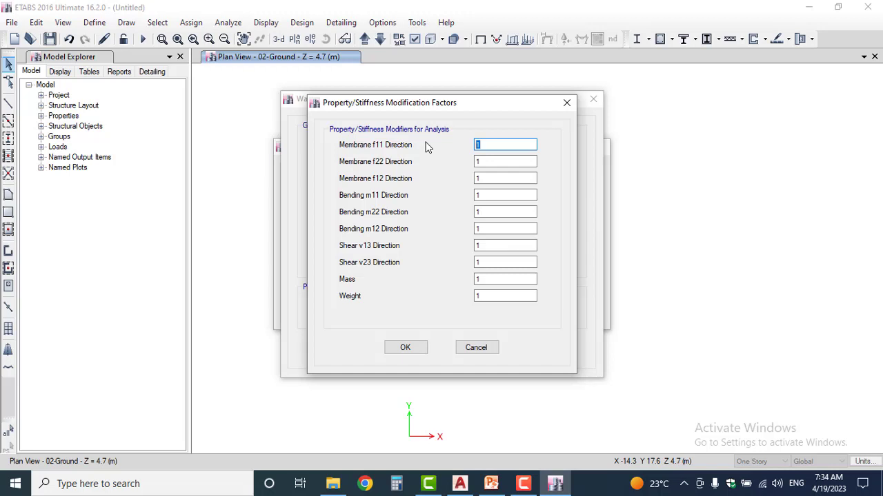
{"action": "type", "text": "0.7"}
{"action": "key", "text": "Tab"}
{"action": "type", "text": "0.7"}
{"action": "key", "text": "Tab"}
{"action": "type", "text": "0.7"}
Set the Core 250 wall's bending m11, m22 and m12 stiffness modifiers to 0.7
{"action": "key", "text": "Tab"}
{"action": "type", "text": "0.7"}
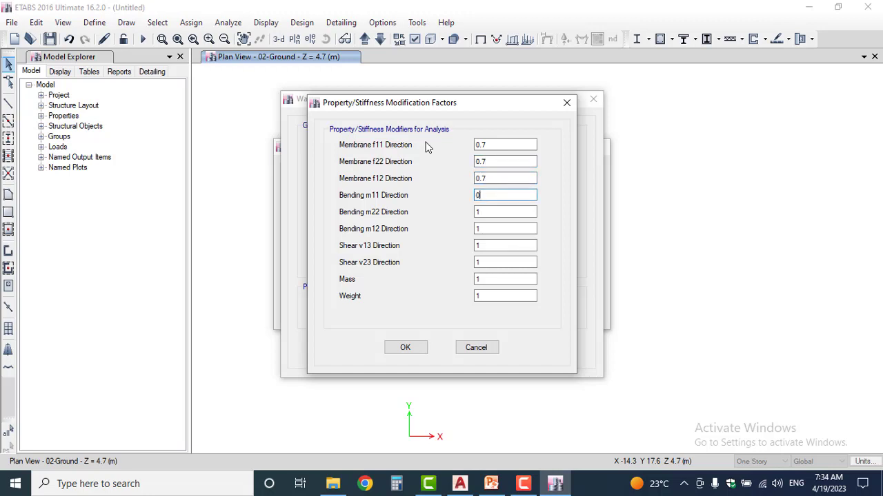
{"action": "key", "text": "Tab"}
{"action": "type", "text": "0.7"}
{"action": "key", "text": "Tab"}
{"action": "type", "text": "0.7"}
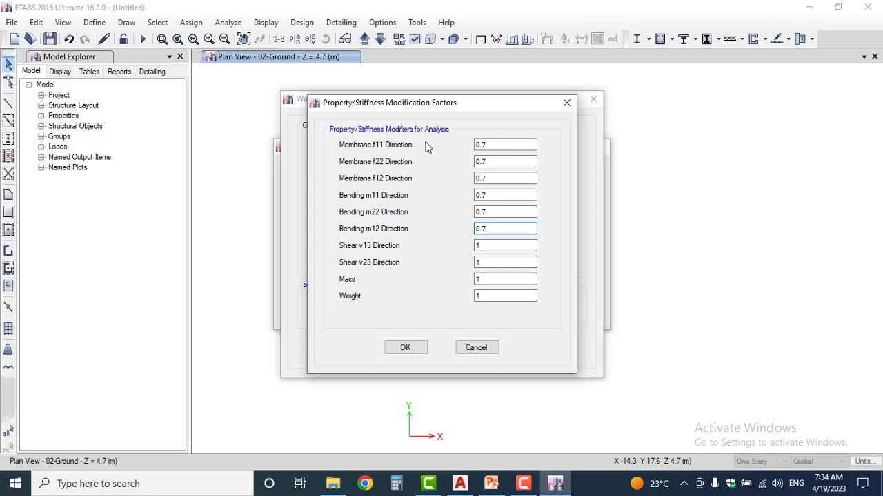
Accept the Core 250 wall definition and add a copy of it named RW 250
{"action": "left_click", "coordinate": [406, 347]}
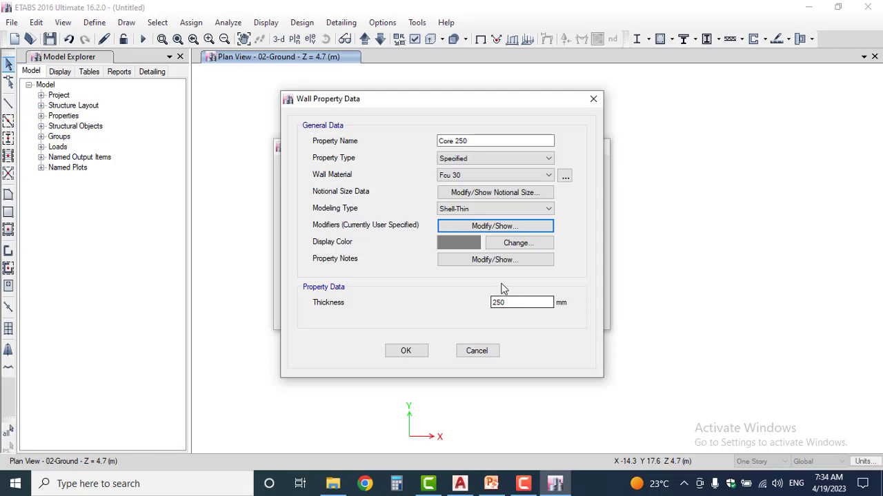
{"action": "left_click", "coordinate": [406, 350]}
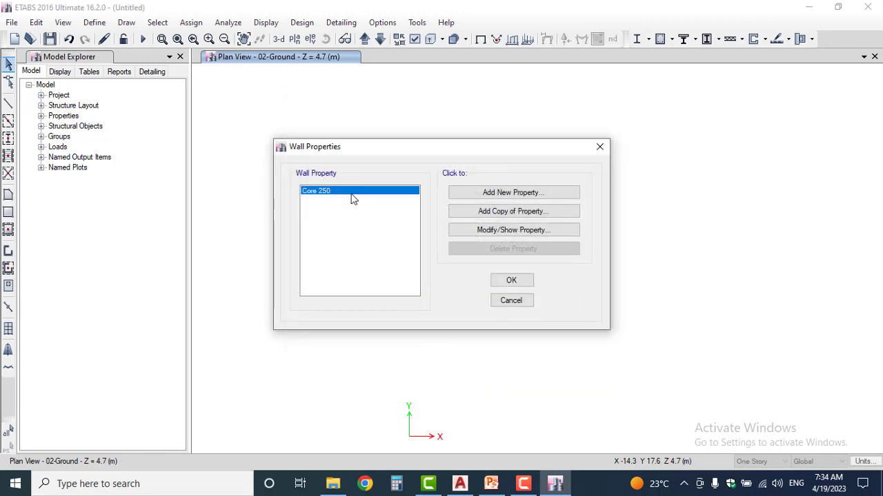
{"action": "left_click", "coordinate": [502, 215]}
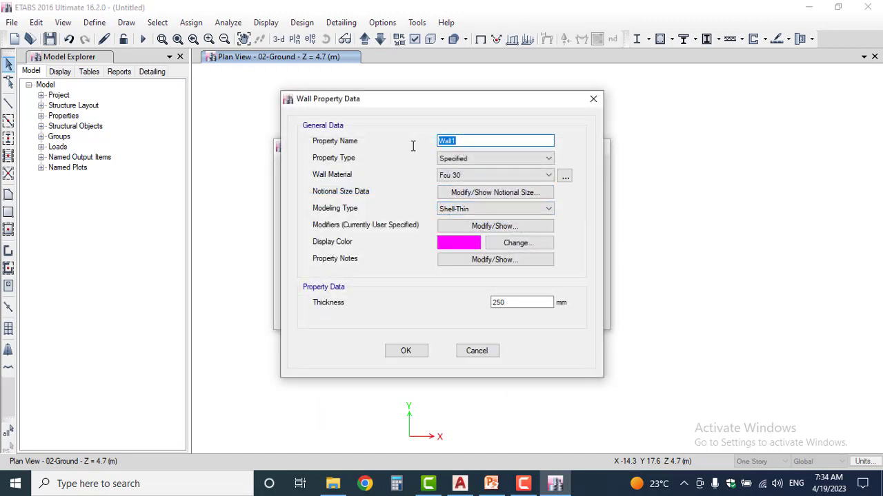
{"action": "type", "text": "RW 250"}
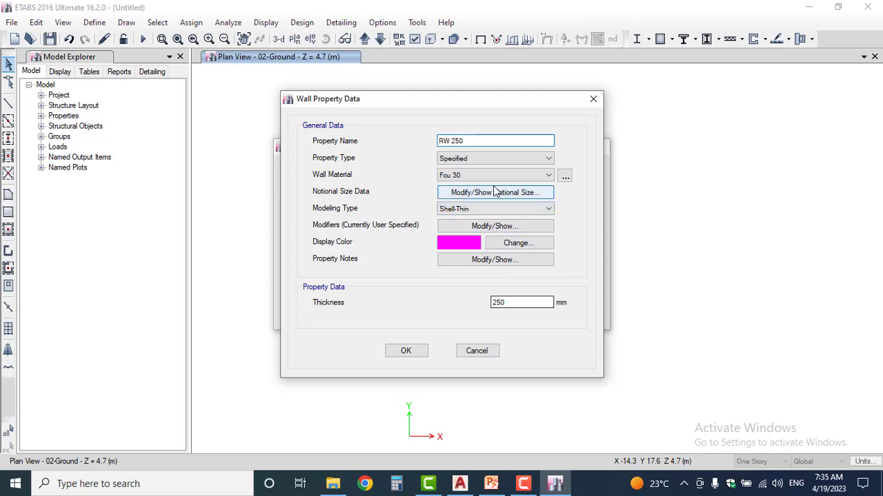
Set the RW 250 wall's membrane f11, f22 and f12 stiffness modifiers to 0.35
{"action": "left_click", "coordinate": [495, 227]}
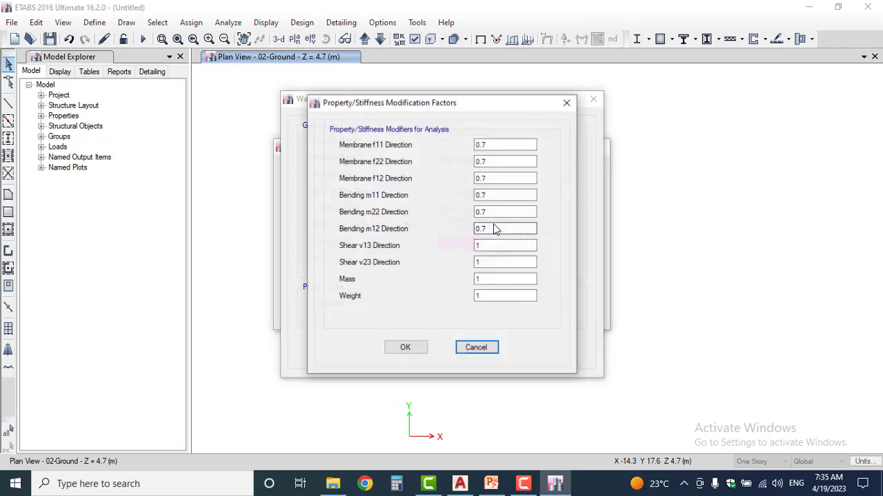
{"action": "left_click", "coordinate": [492, 142]}
{"action": "key", "text": "shift+Home"}
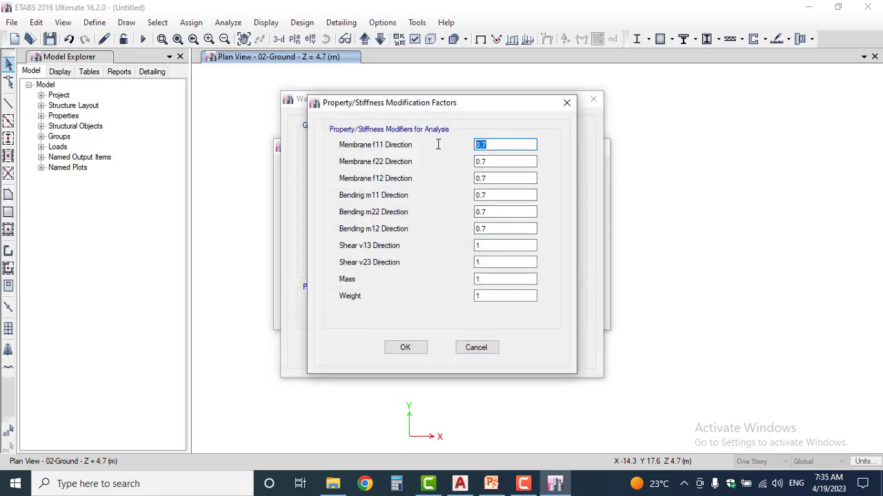
{"action": "type", "text": "0.35"}
{"action": "key", "text": "Tab"}
{"action": "type", "text": "0.3"}
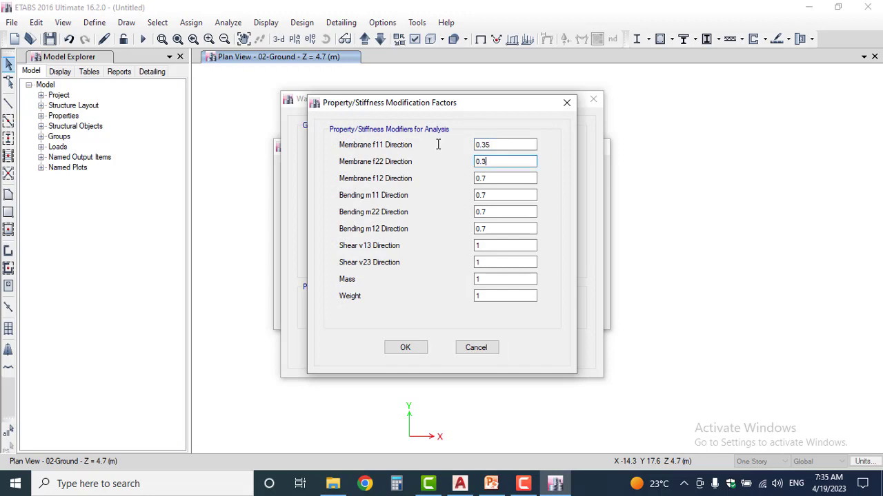
{"action": "type", "text": "5"}
{"action": "key", "text": "Tab"}
Set the RW 250 wall's bending m11, m22 and m12 modifiers to 0.35 and accept the wall property definitions
{"action": "type", "text": "0.35"}
{"action": "key", "text": "Tab"}
{"action": "type", "text": "0.35"}
{"action": "key", "text": "Tab"}
{"action": "type", "text": "0.35"}
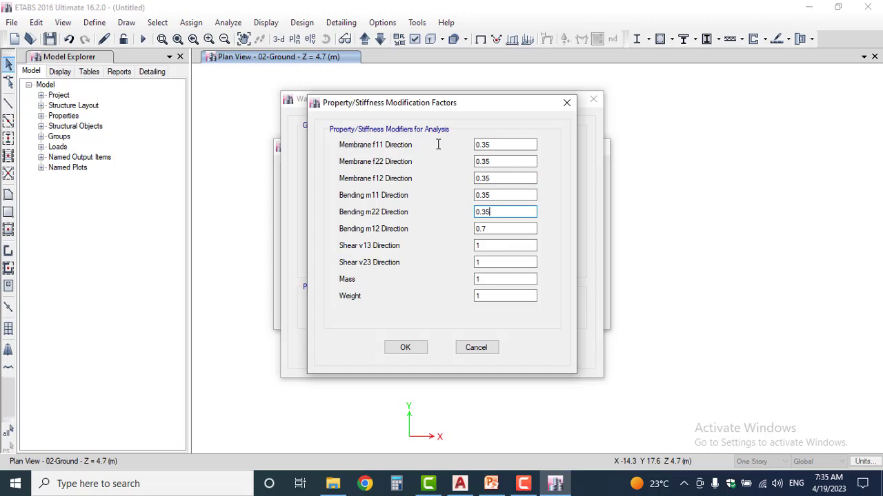
{"action": "key", "text": "Tab"}
{"action": "type", "text": "0.35"}
{"action": "left_click", "coordinate": [403, 348]}
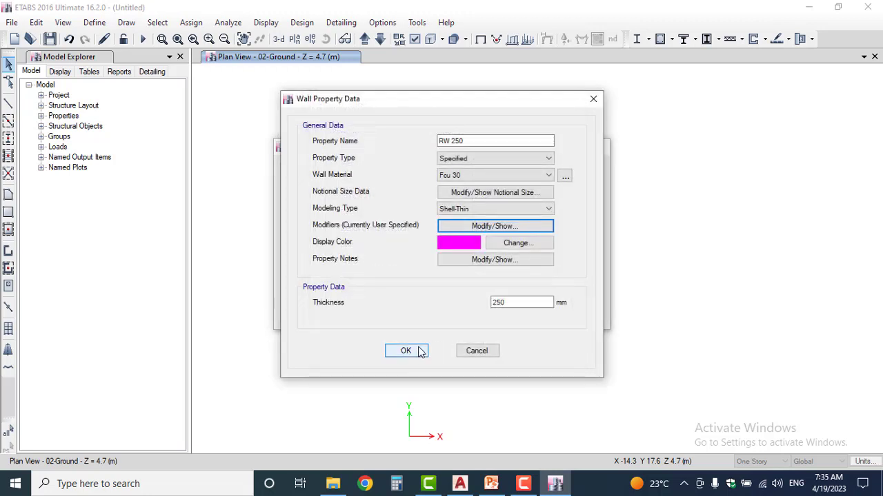
{"action": "left_click", "coordinate": [419, 352]}
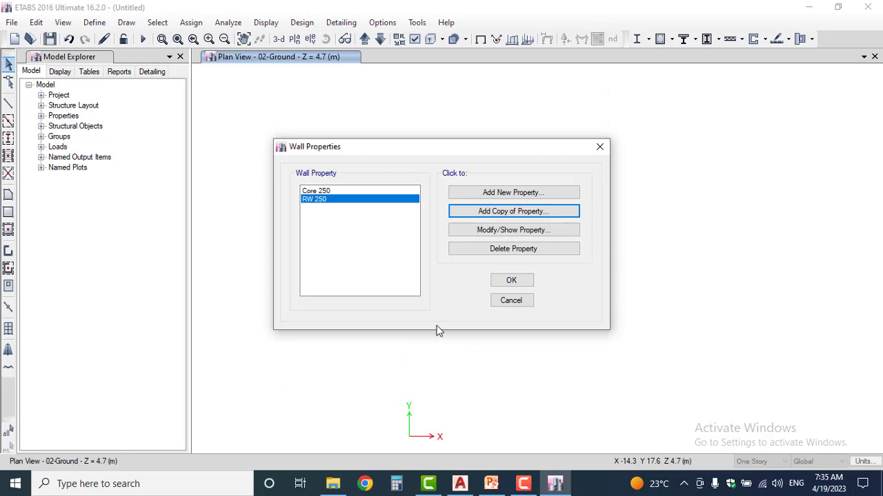
{"action": "left_click", "coordinate": [505, 283]}
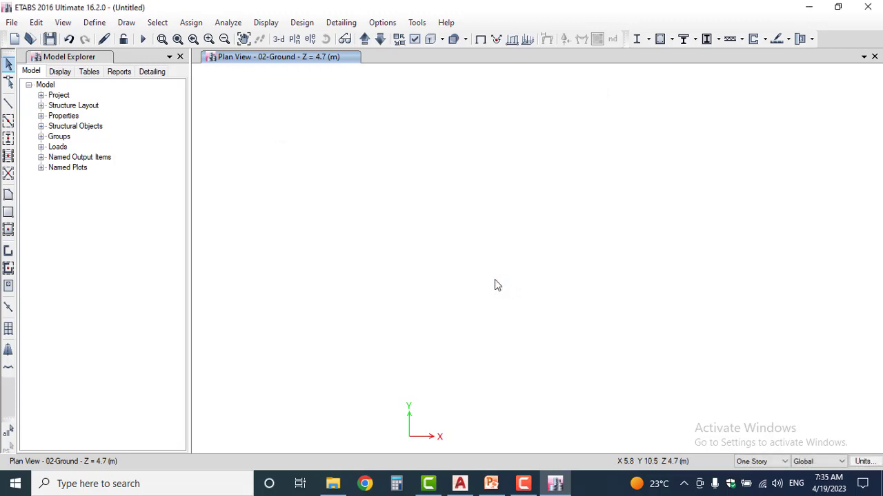